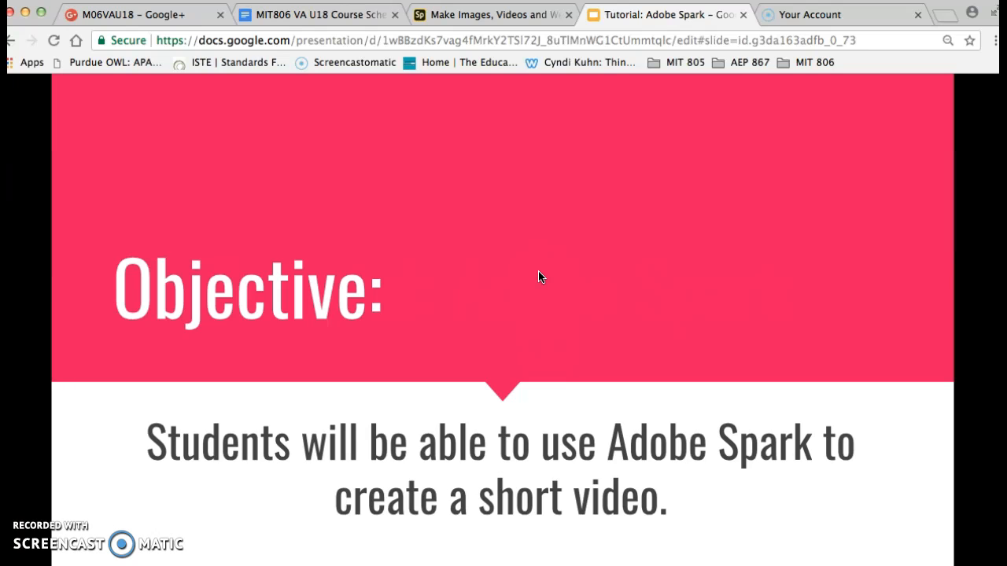
# Advance the tutorial presentation from the "Objective:" slide to the "Keep watching!" slide.
pyautogui.press('Right')
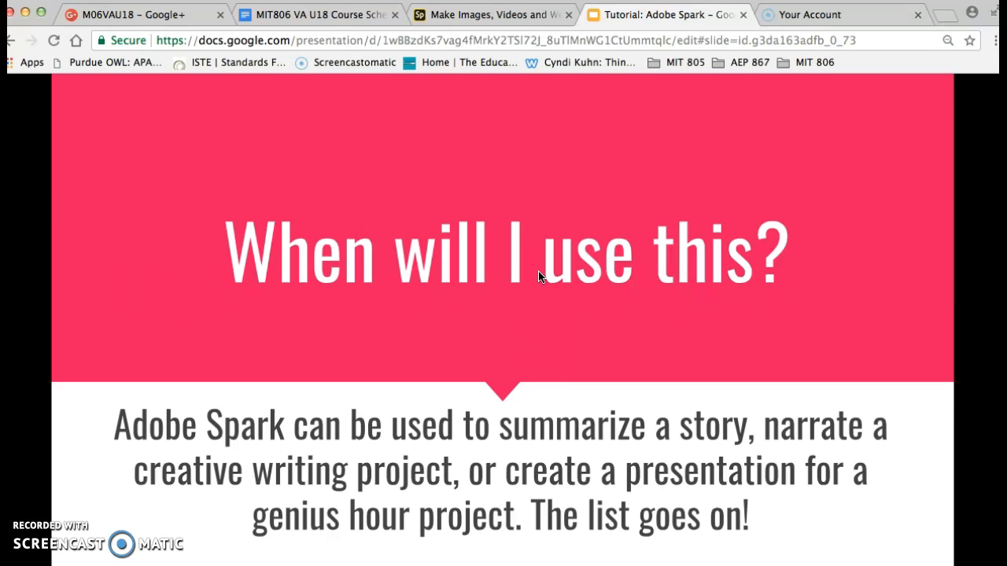
pyautogui.press('Right')
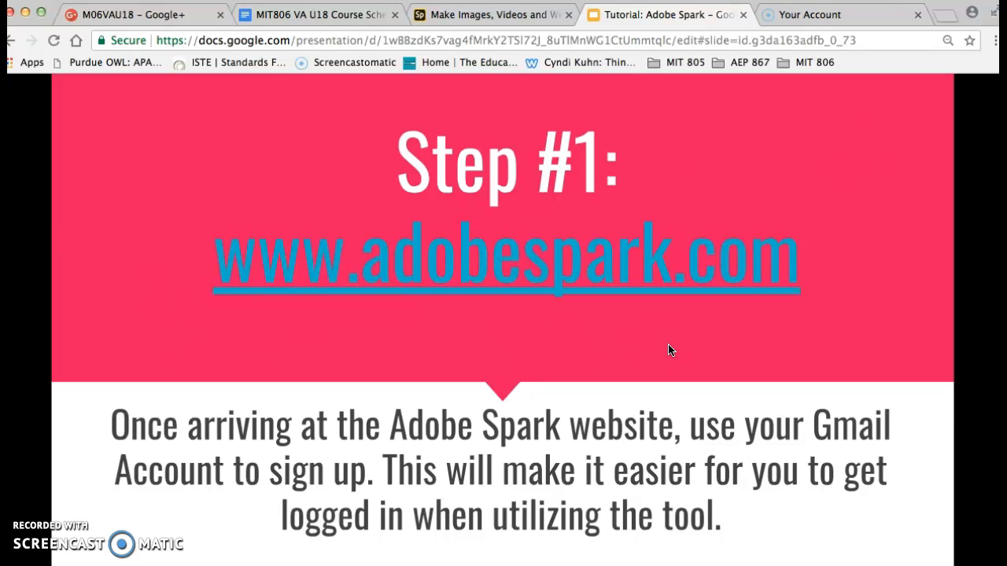
pyautogui.press('Right')
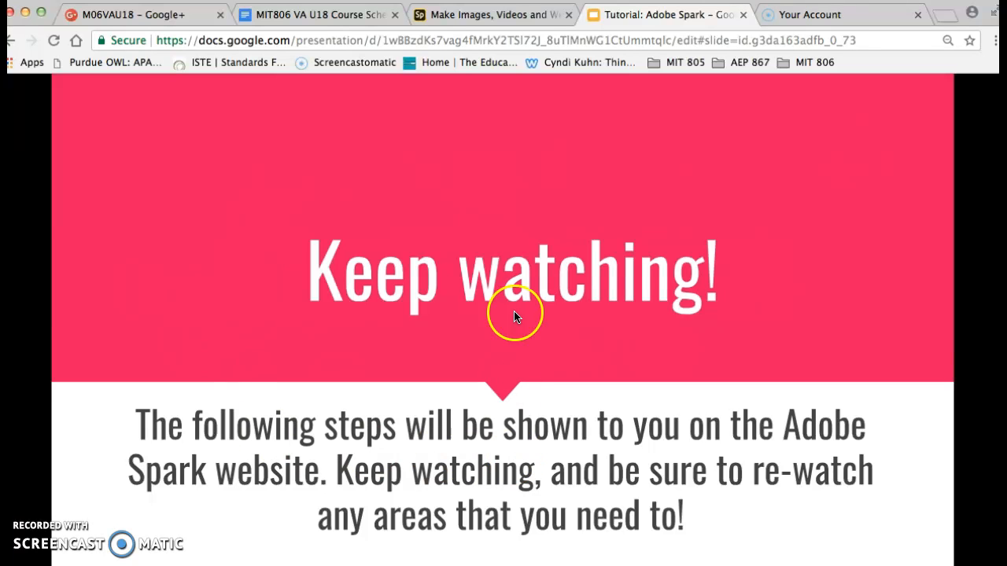
# Switch to Adobe Spark and look through the existing video projects.
pyautogui.click(484, 16)
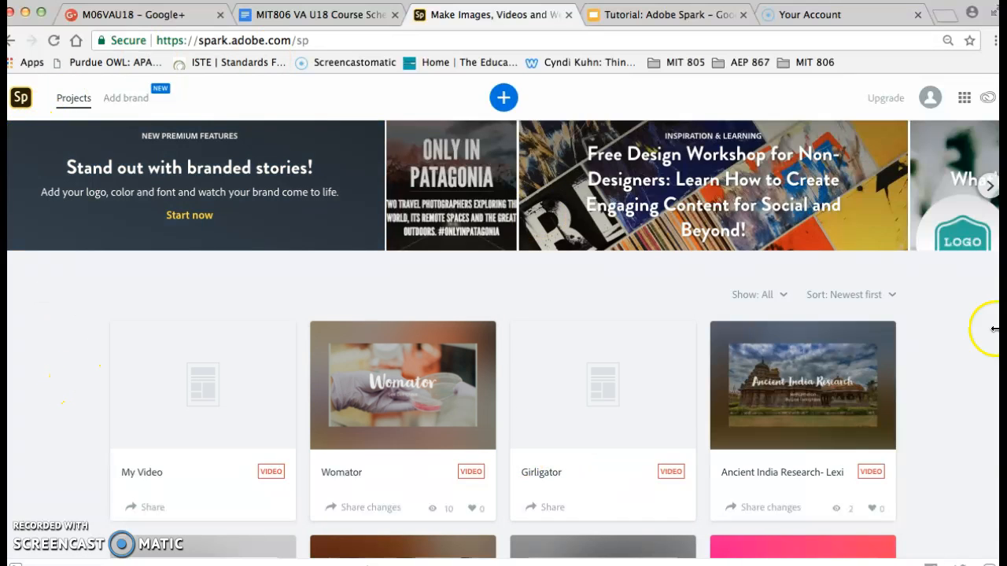
pyautogui.moveTo(408, 491)
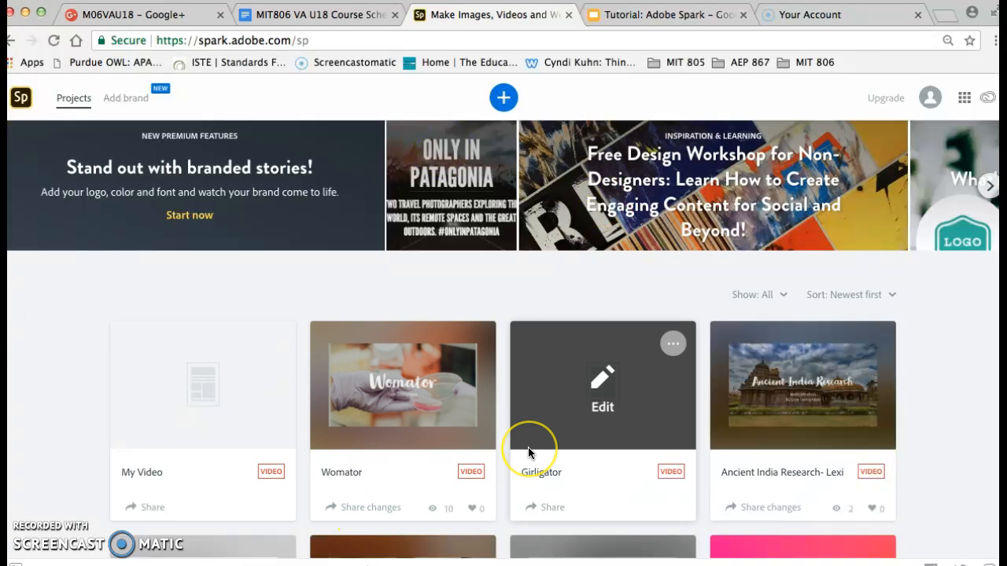
pyautogui.scroll(-4, 527, 446)
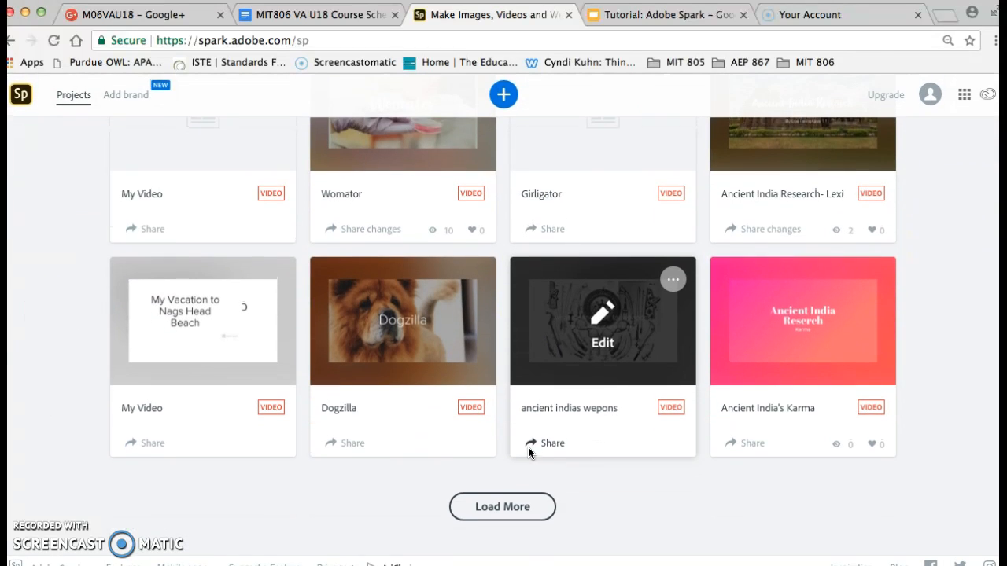
pyautogui.scroll(3, 531, 446)
pyautogui.scroll(-2, 531, 446)
pyautogui.click(201, 275)
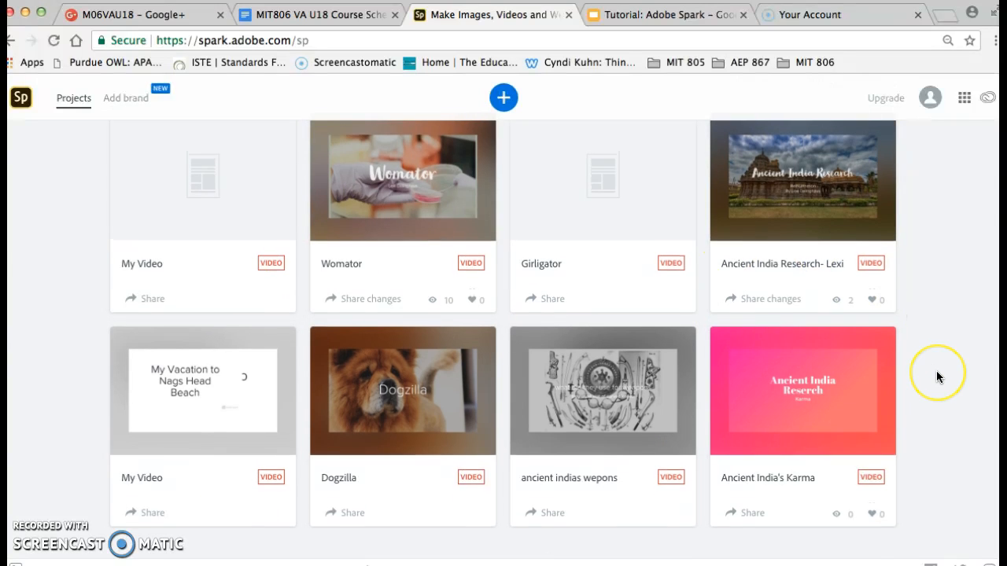
pyautogui.scroll(3, 936, 370)
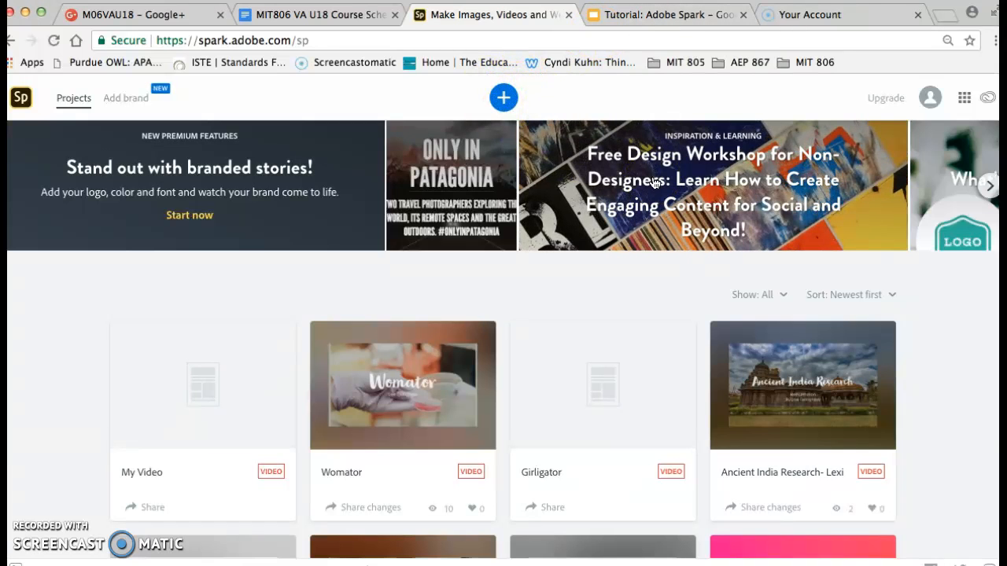
# Create a new video project with the title "School Year 2018".
pyautogui.click(501, 99)
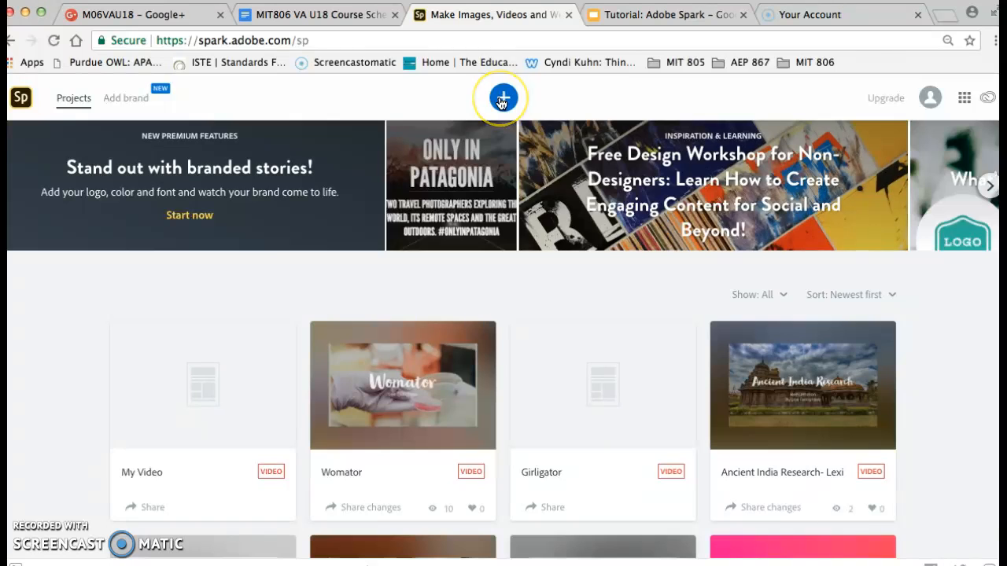
pyautogui.click(452, 174)
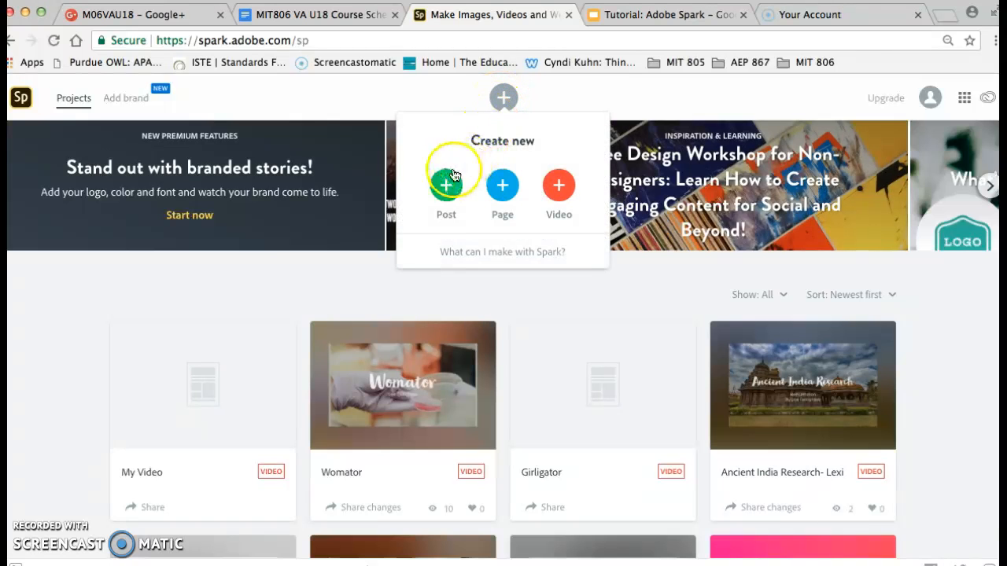
pyautogui.click(560, 185)
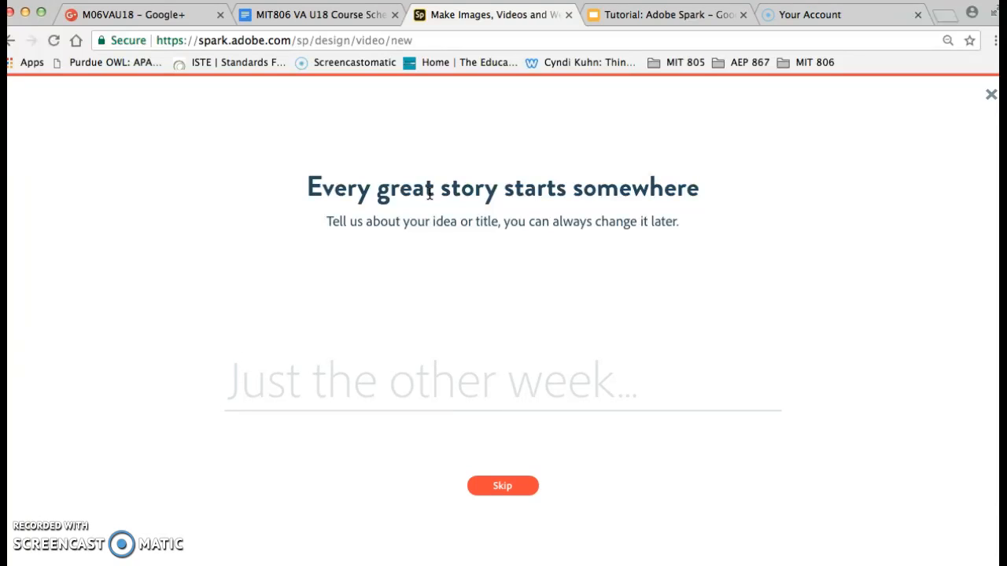
pyautogui.write('School Year ')
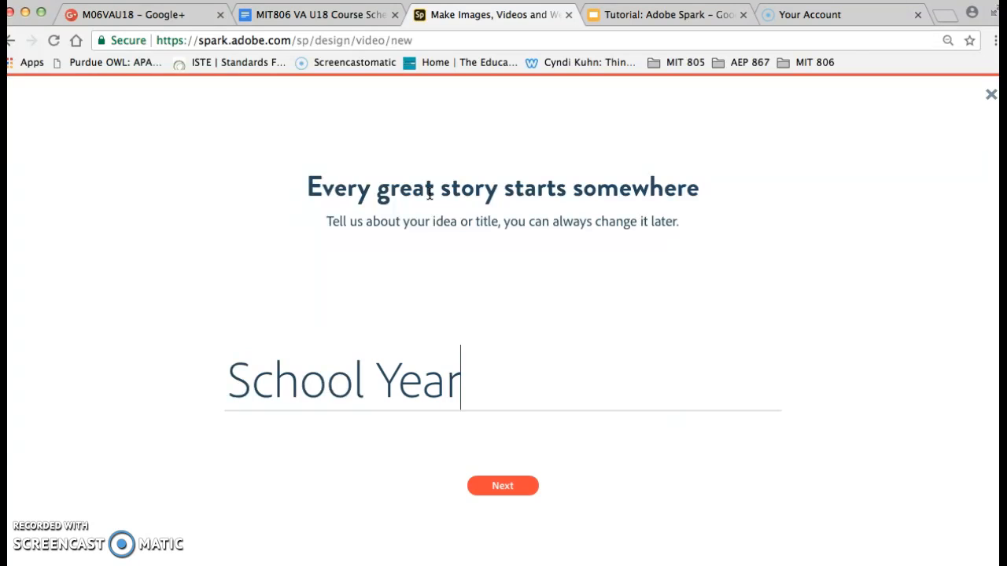
pyautogui.write('2018')
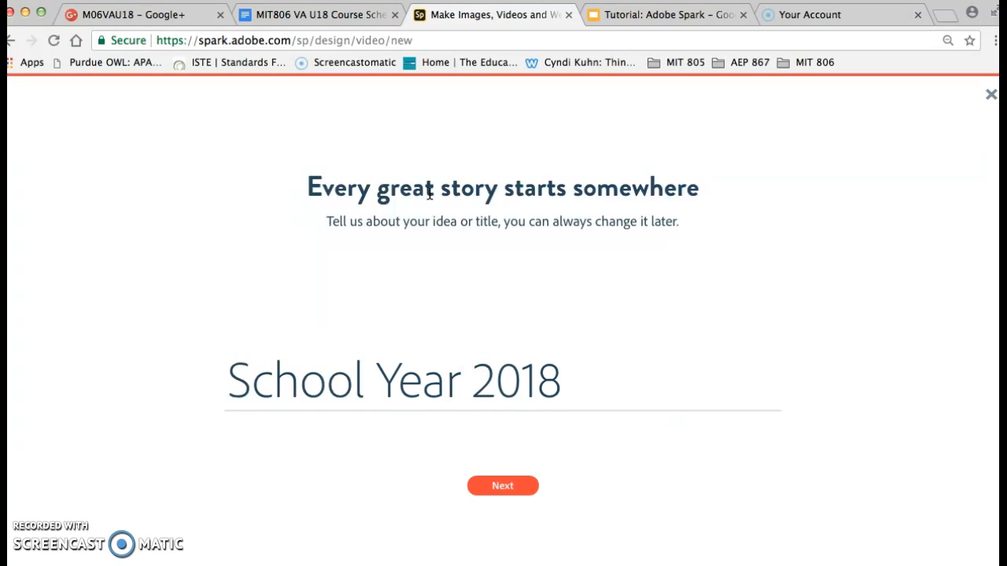
pyautogui.click(503, 487)
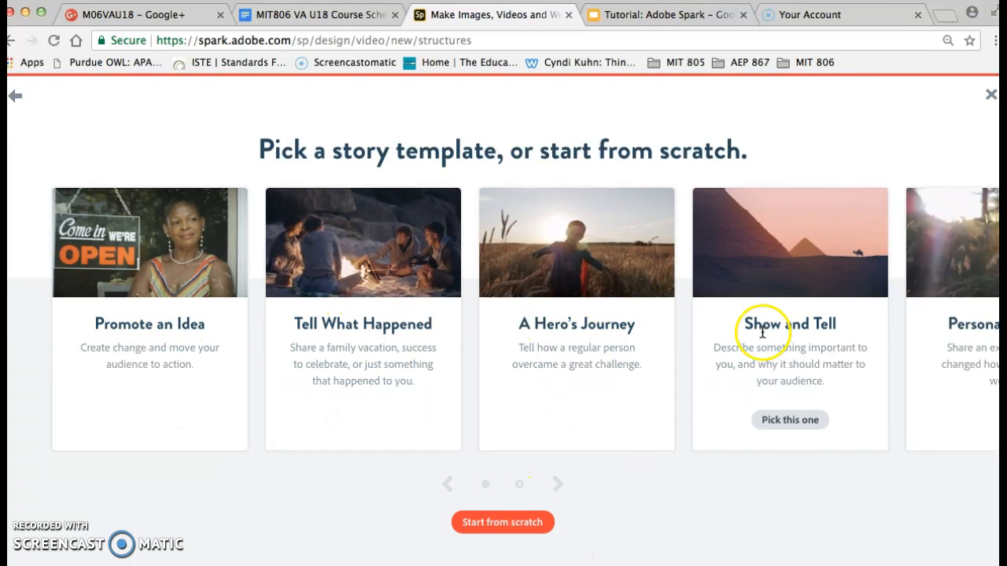
# Start the video from scratch instead of using a story template, and dismiss the square video notice.
pyautogui.hscroll(5, 755, 323)
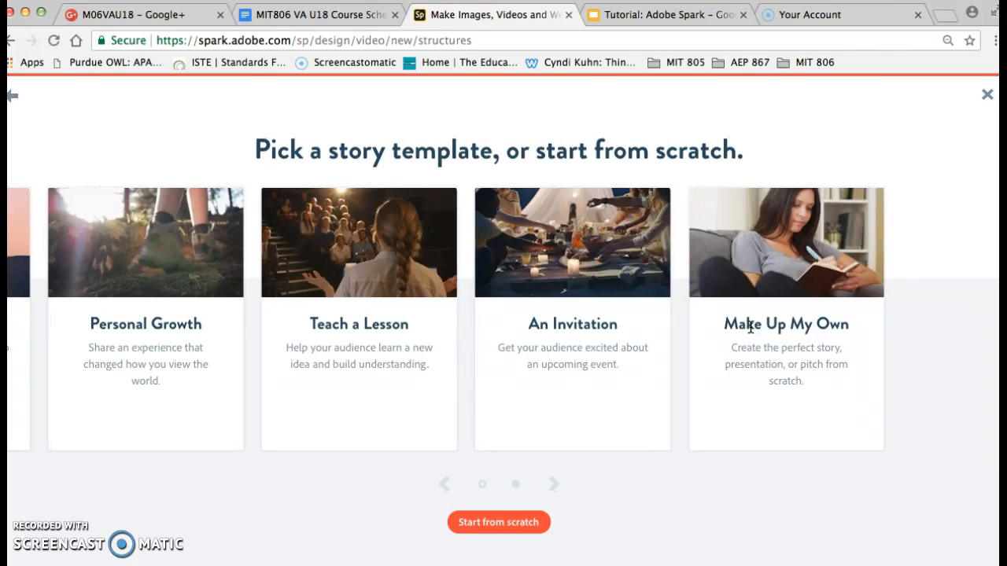
pyautogui.hscroll(-5, 751, 324)
pyautogui.click(505, 522)
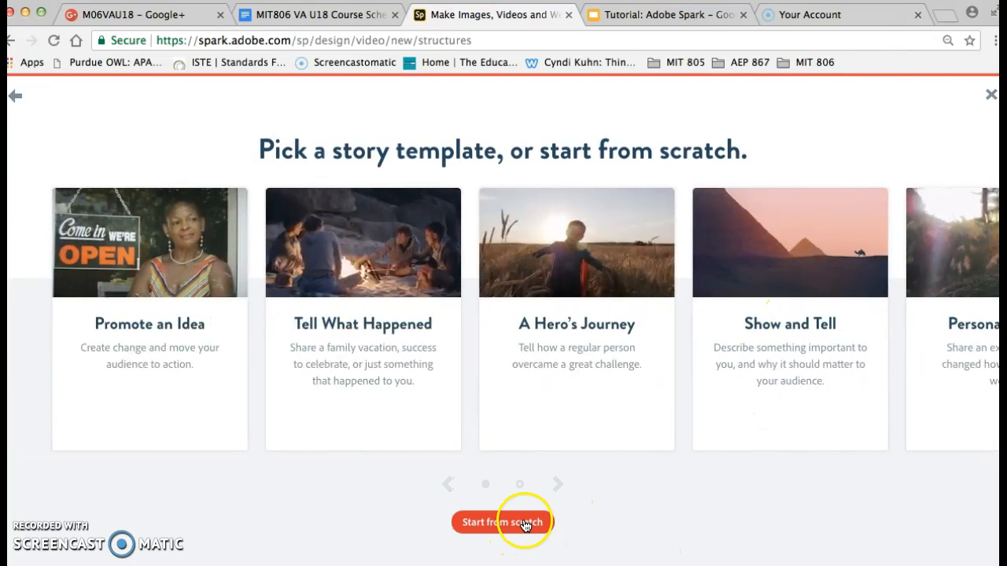
pyautogui.click(470, 532)
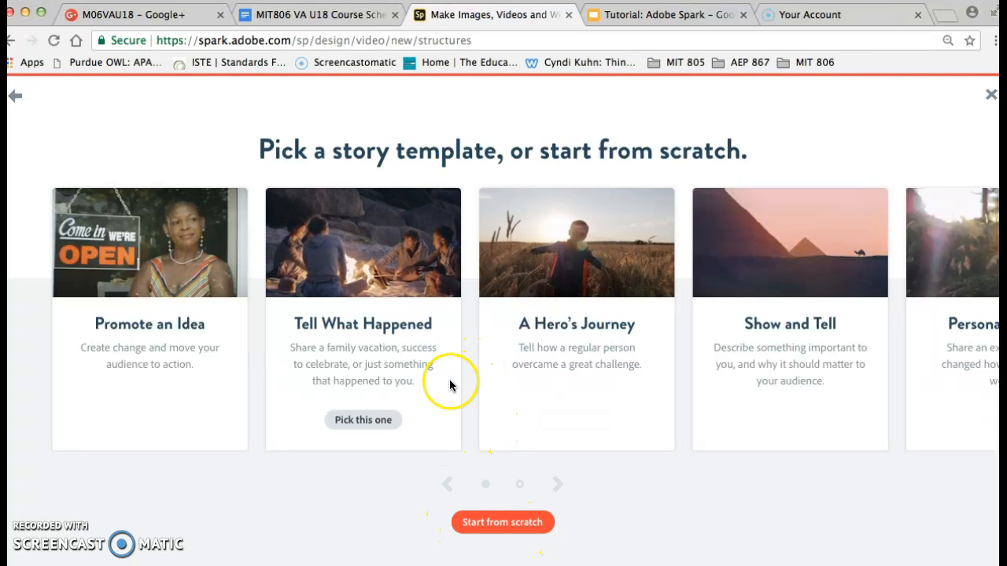
pyautogui.click(526, 522)
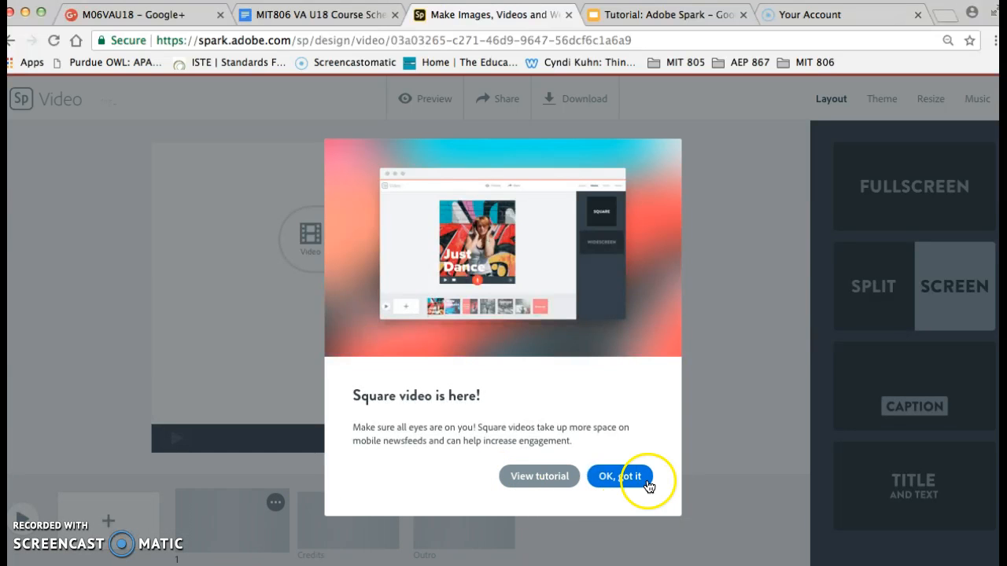
pyautogui.click(618, 479)
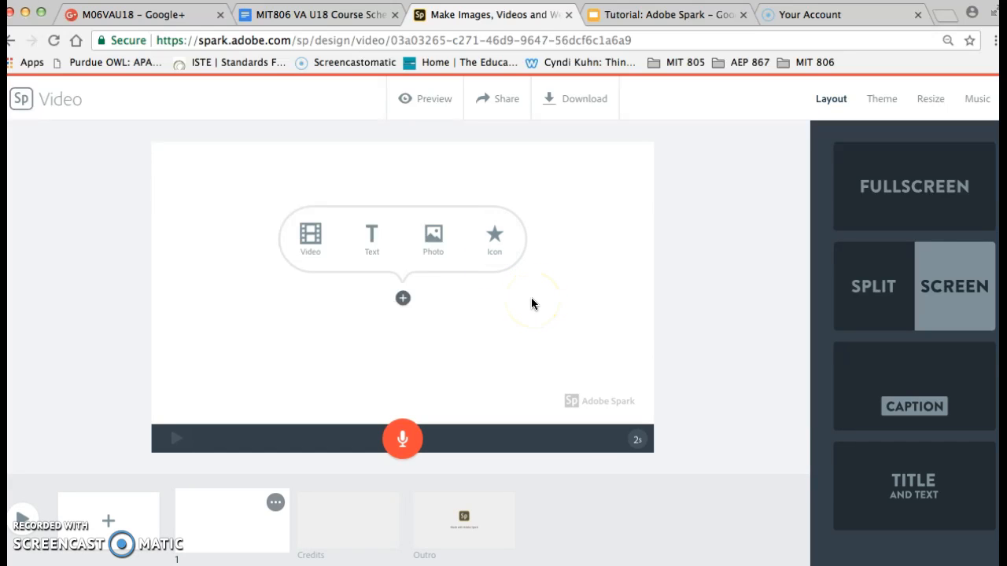
# Add the text "School Year 2018" to the first slide.
pyautogui.click(368, 250)
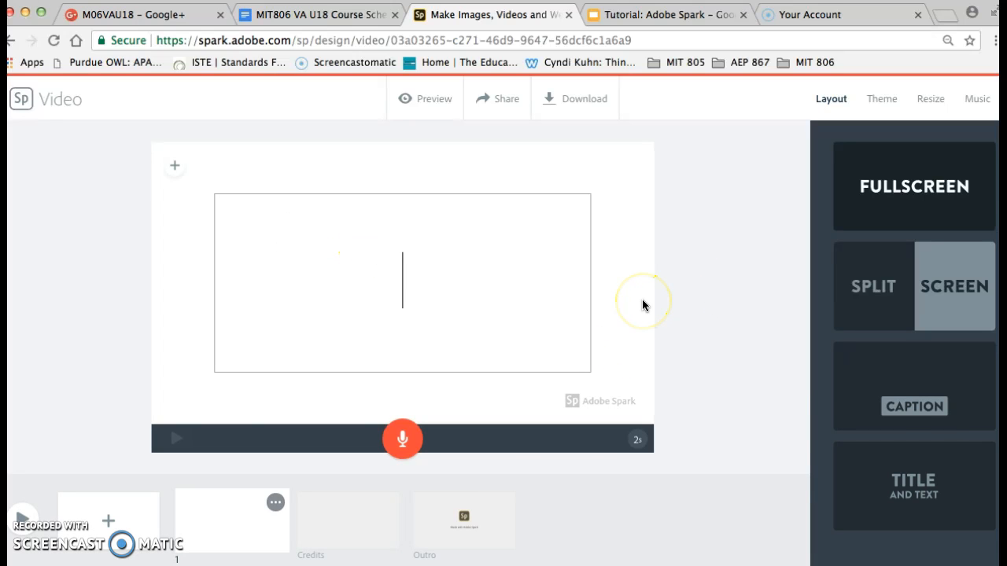
pyautogui.write('S')
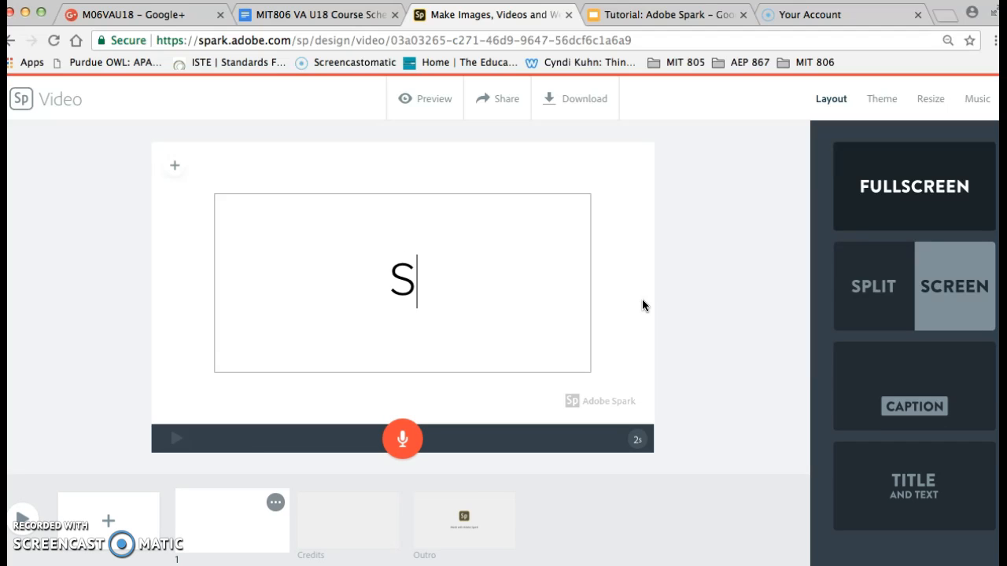
pyautogui.write('chool Year 2018')
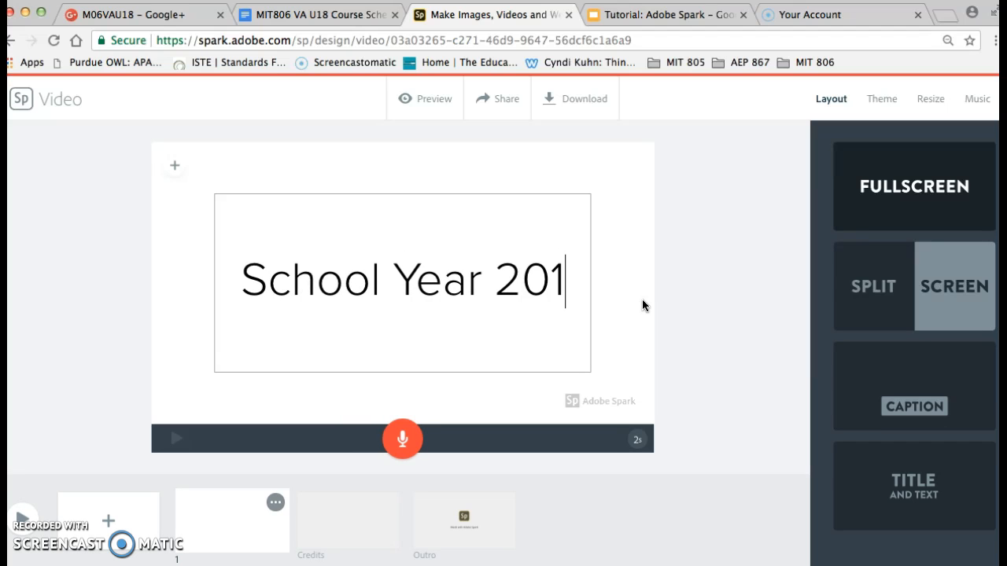
pyautogui.click(706, 314)
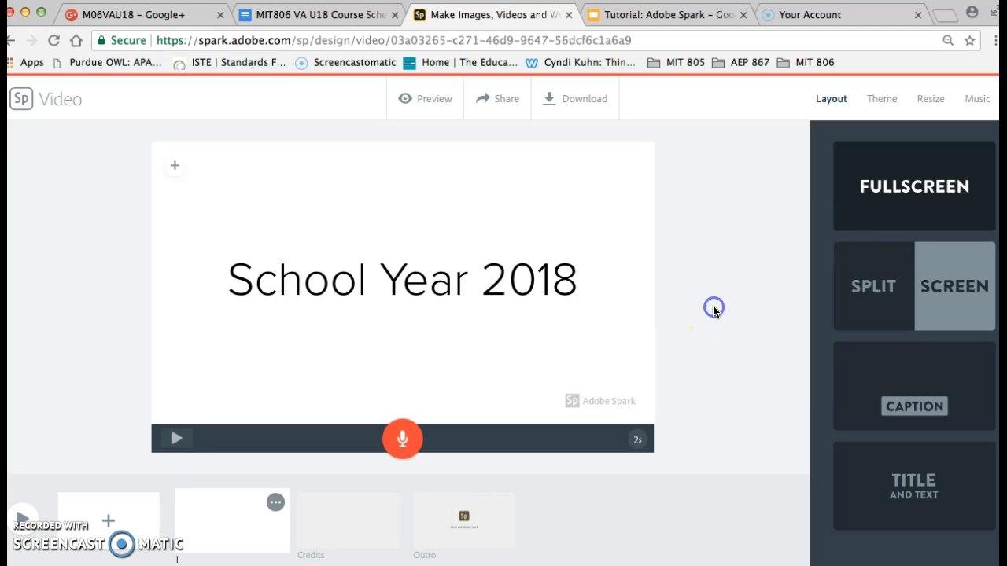
# Apply the Sage theme to the video.
pyautogui.click(881, 99)
pyautogui.scroll(-5, 948, 239)
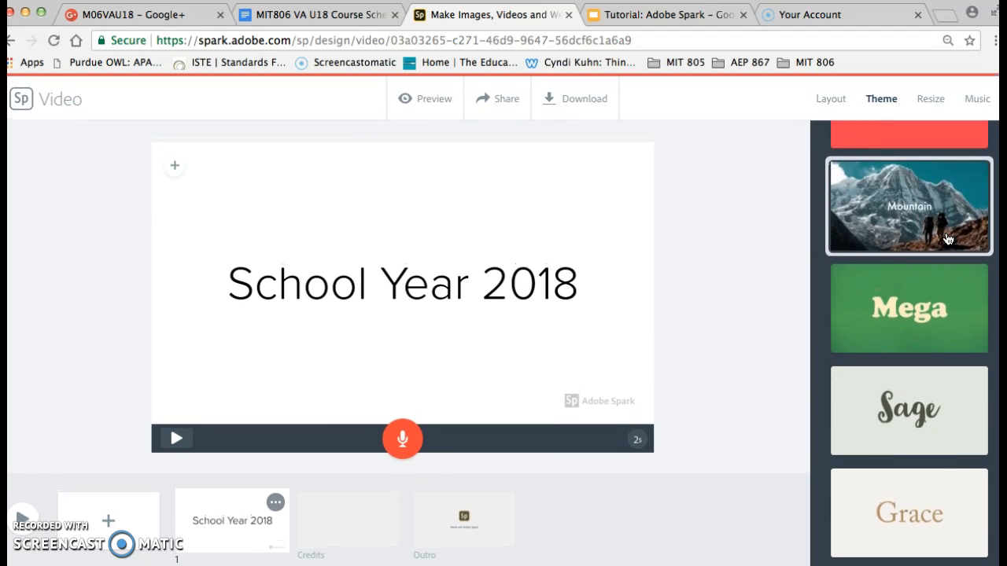
pyautogui.scroll(1, 946, 354)
pyautogui.click(945, 503)
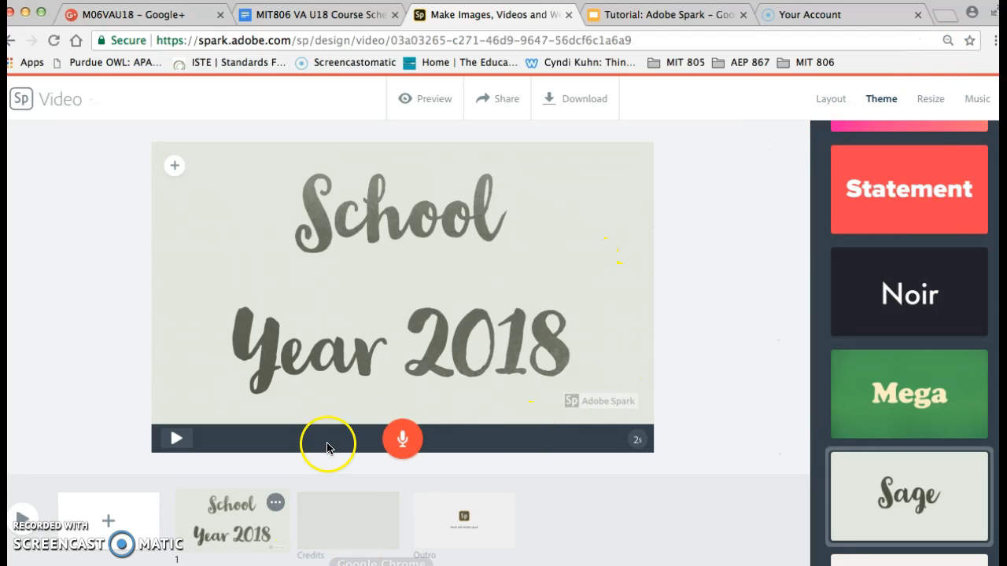
# Add a second slide and give it the Split Screen layout.
pyautogui.click(112, 531)
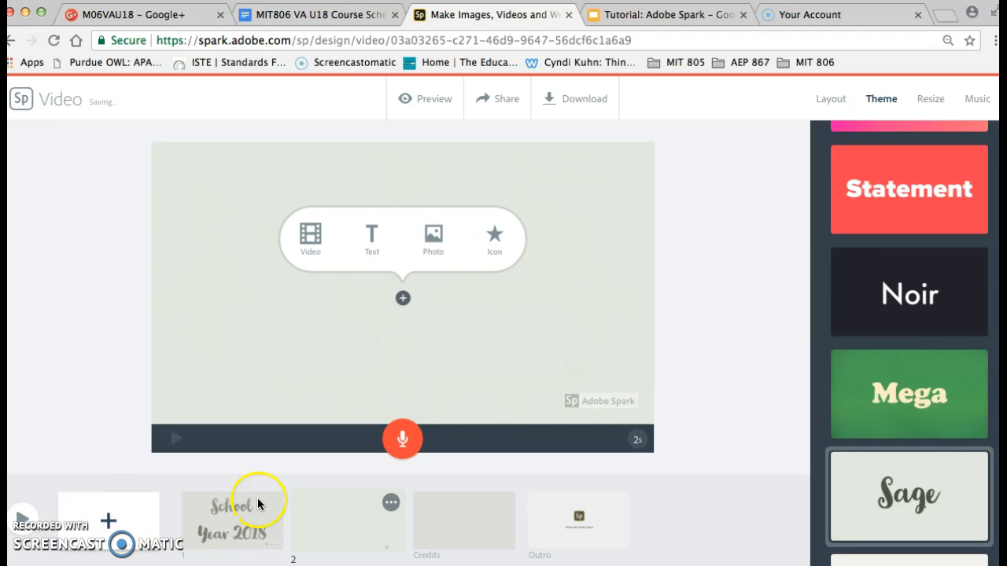
pyautogui.click(837, 102)
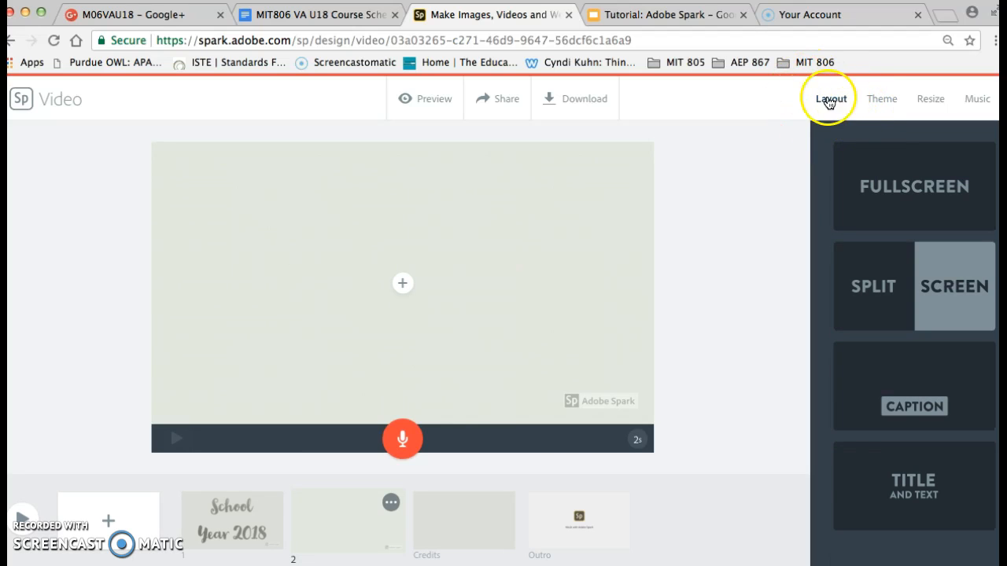
pyautogui.click(956, 431)
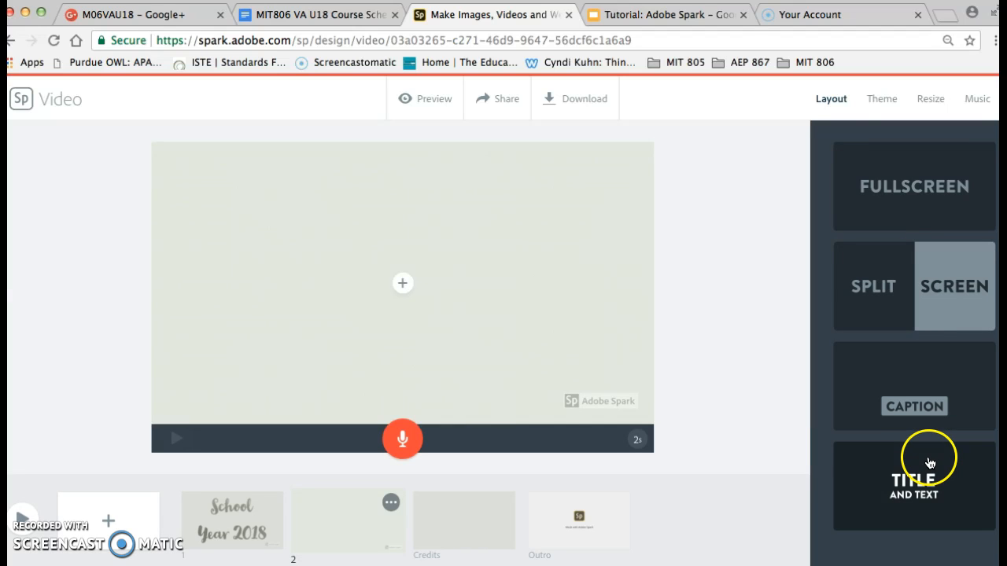
pyautogui.click(920, 304)
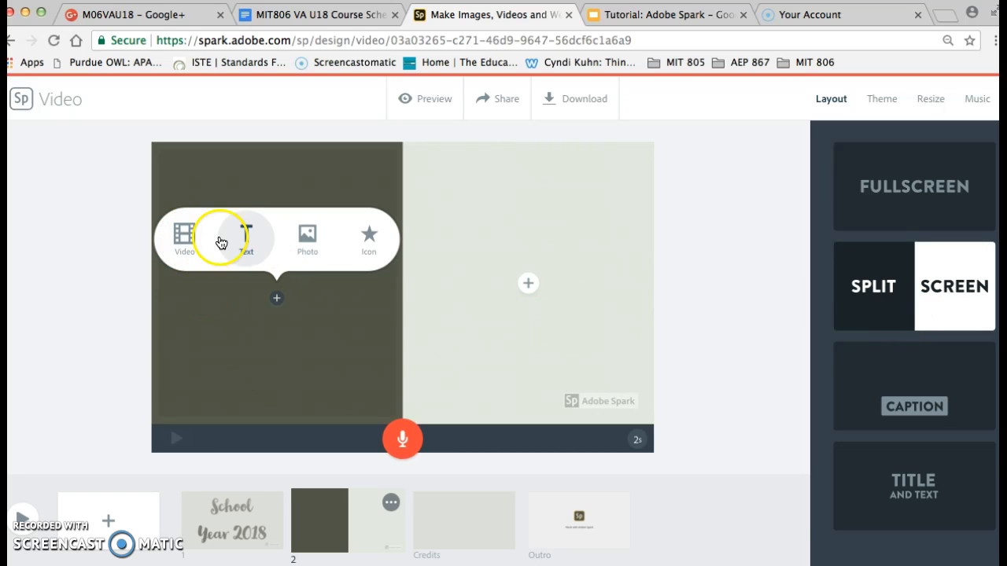
# Fill the empty light half of the second slide with a free "Textbook" photo of an open book with glasses.
pyautogui.click(187, 251)
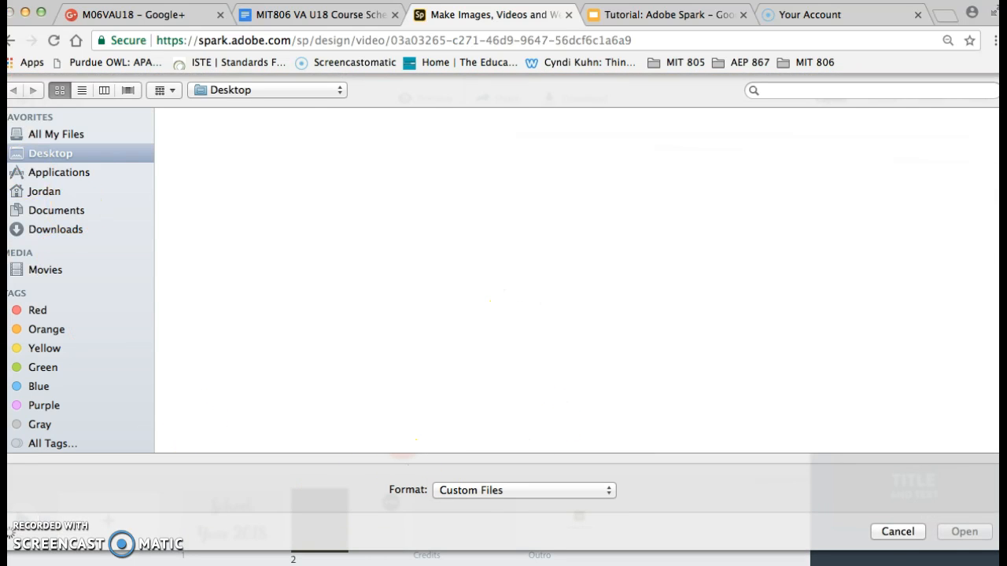
pyautogui.click(897, 532)
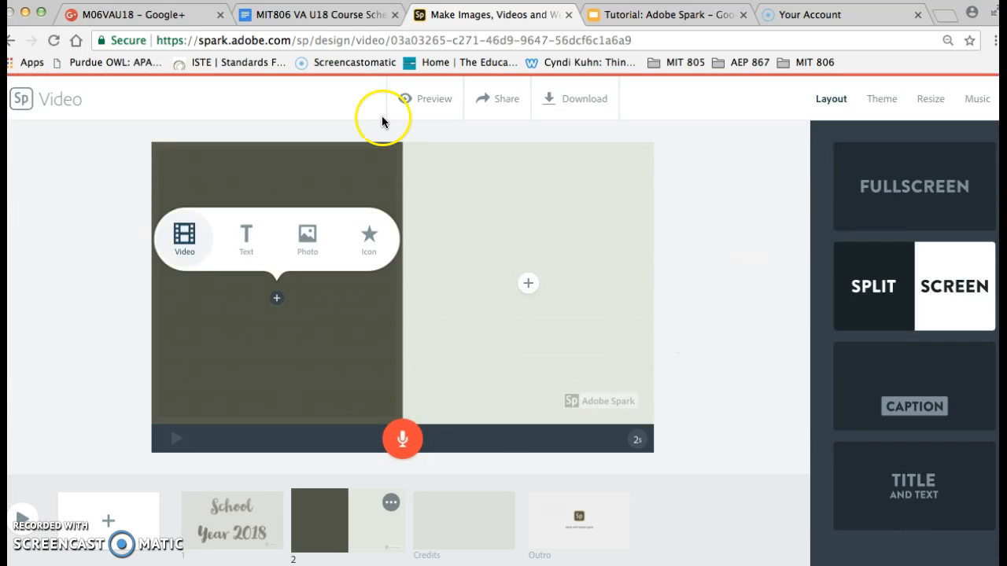
pyautogui.click(529, 284)
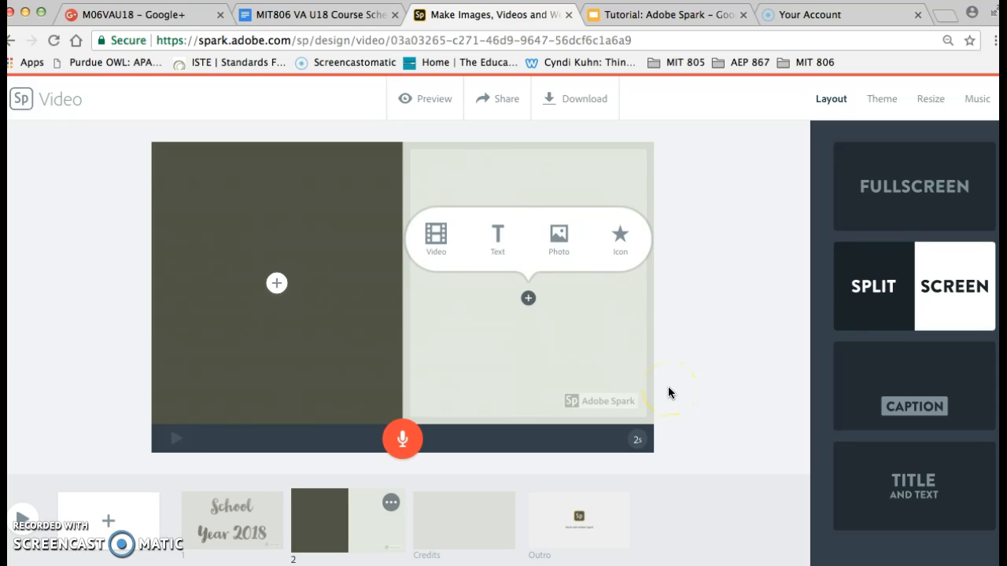
pyautogui.click(557, 234)
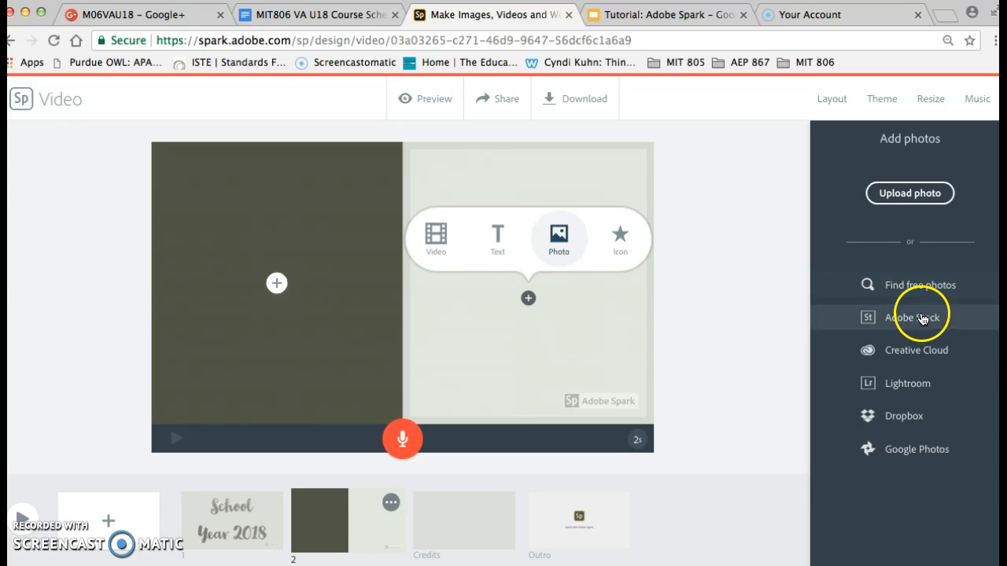
pyautogui.click(918, 288)
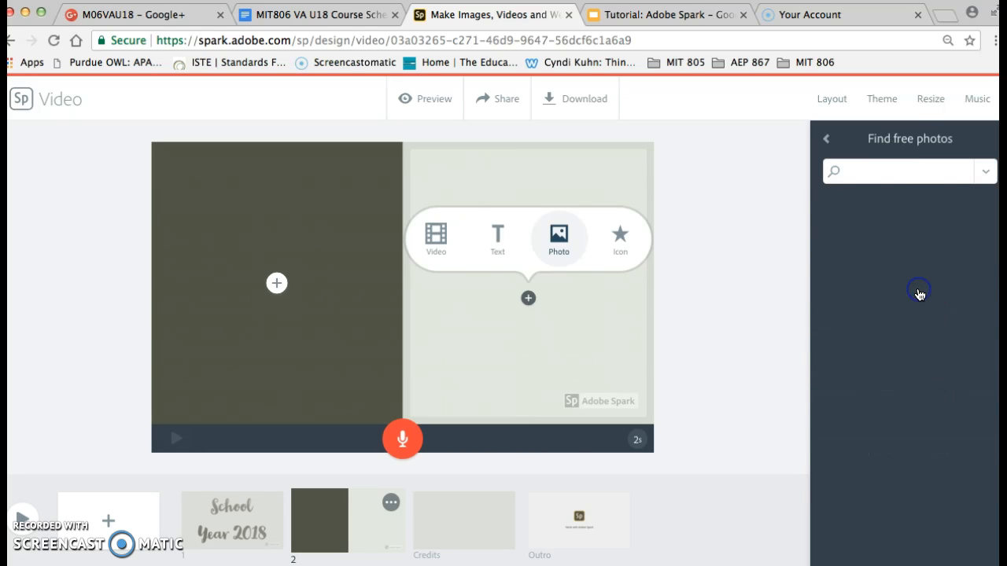
pyautogui.click(907, 172)
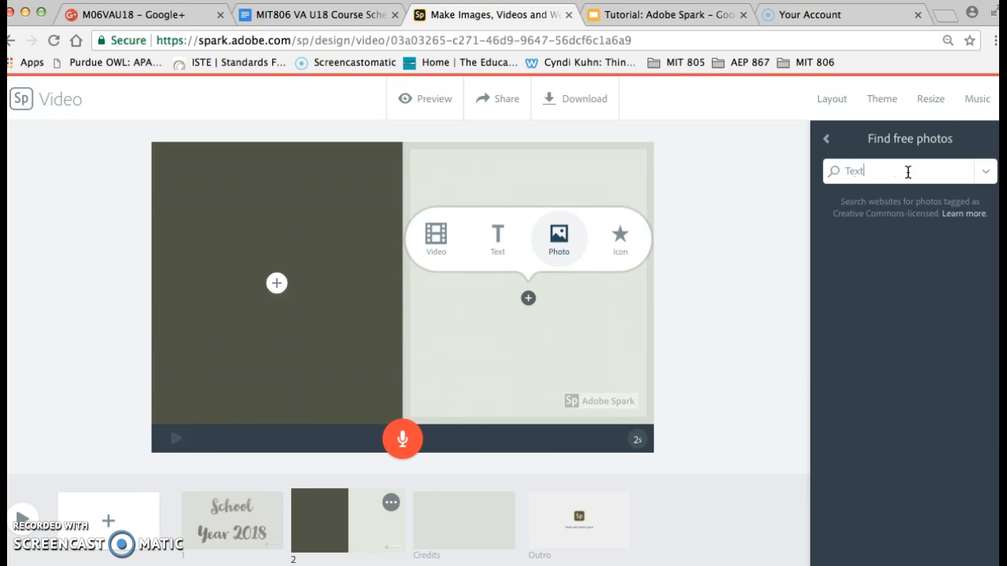
pyautogui.press('Return')
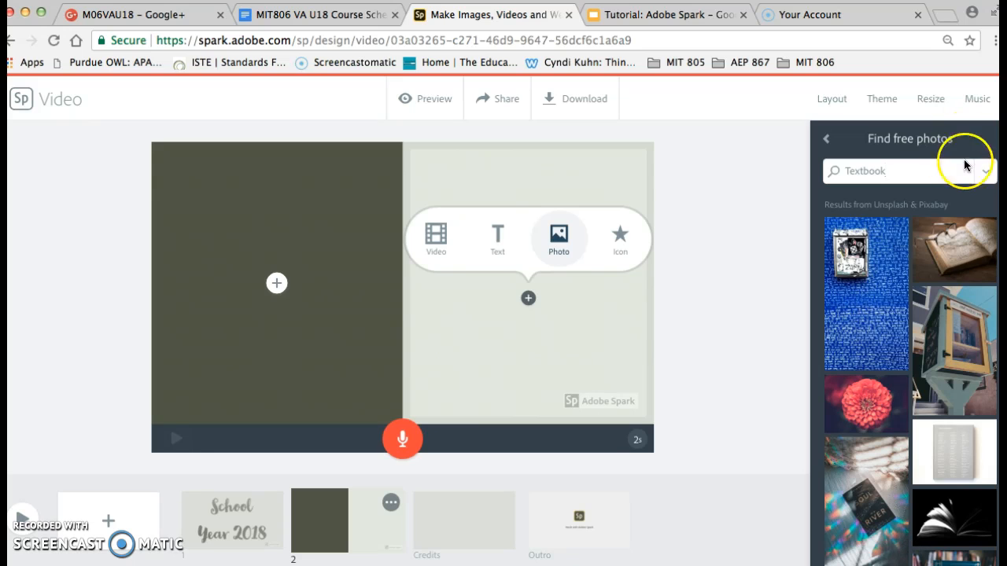
pyautogui.click(959, 253)
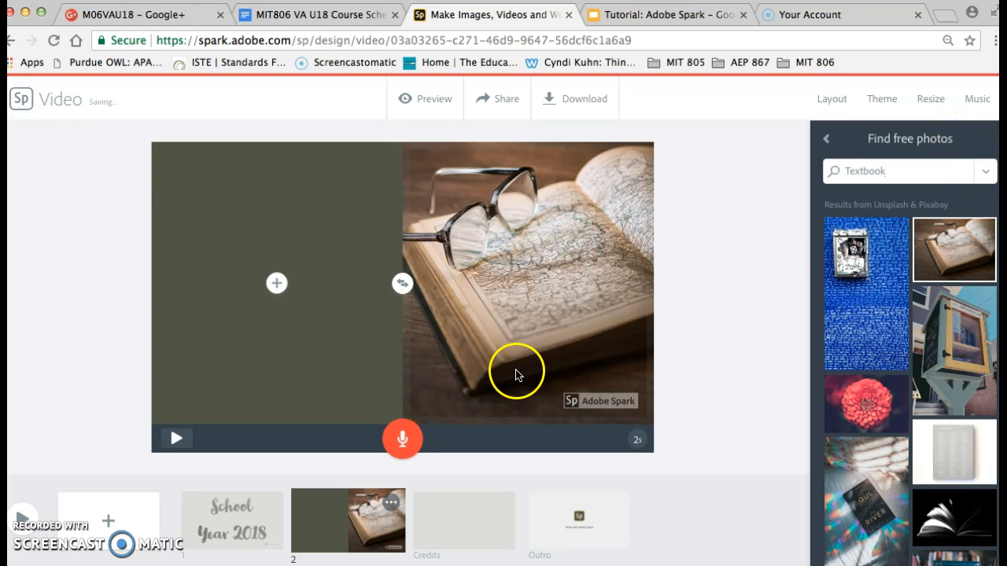
# Add the text "This year, we read many books!" to the dark half of the second slide.
pyautogui.click(276, 284)
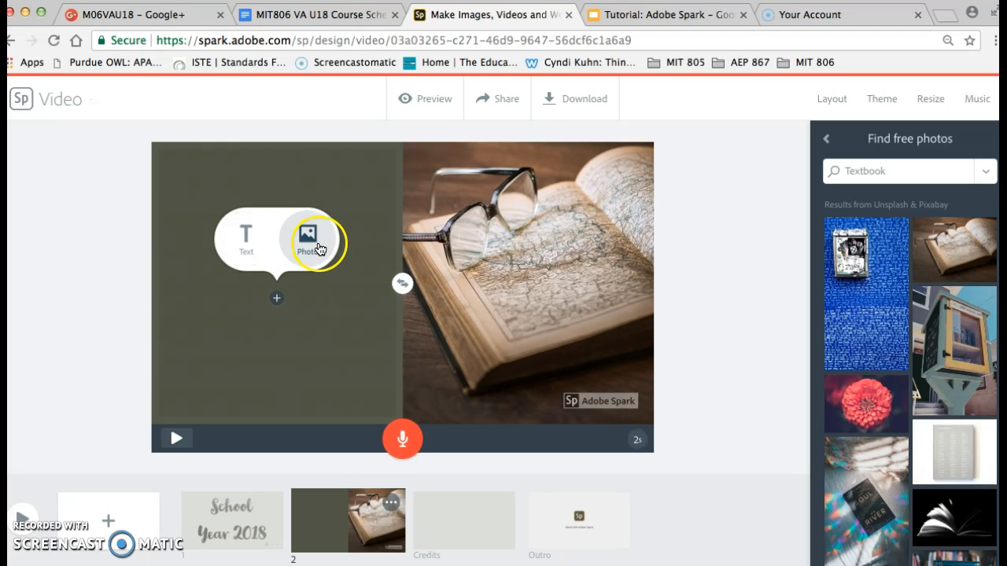
pyautogui.click(246, 253)
pyautogui.write('This year, we read many books!')
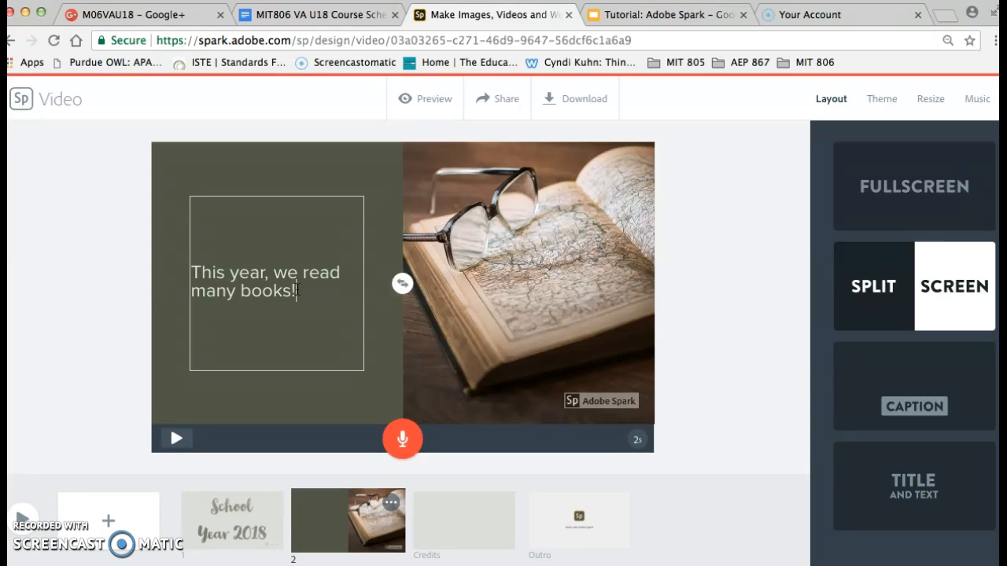
pyautogui.click(692, 374)
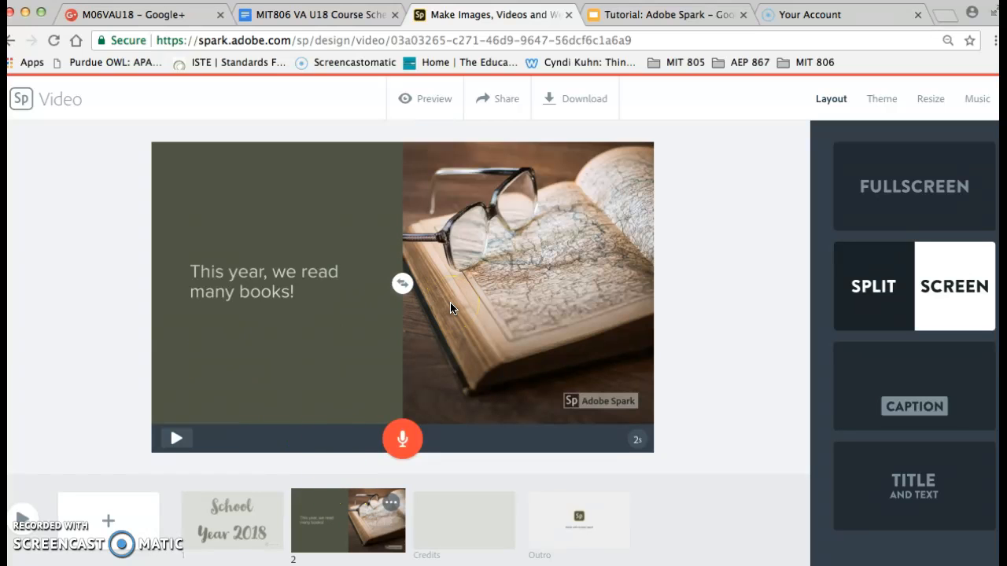
pyautogui.click(966, 478)
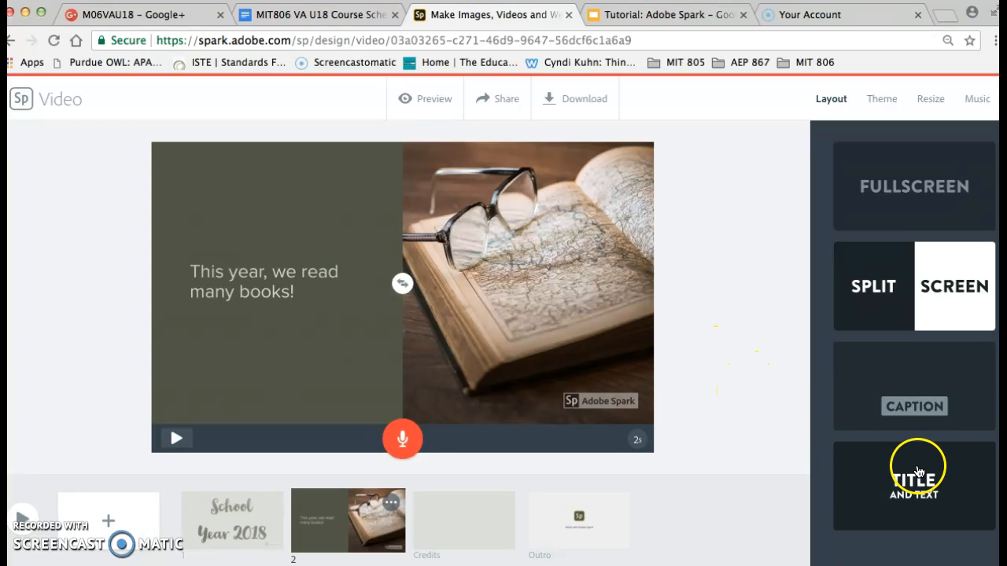
# Set the duration of the "School Year 2018" slide to 10 seconds.
pyautogui.click(228, 537)
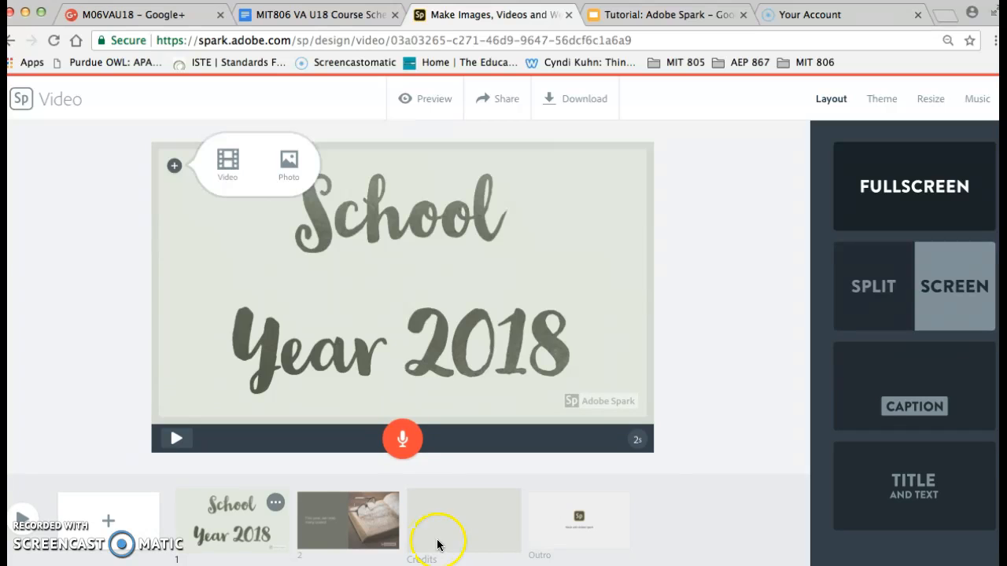
pyautogui.click(643, 447)
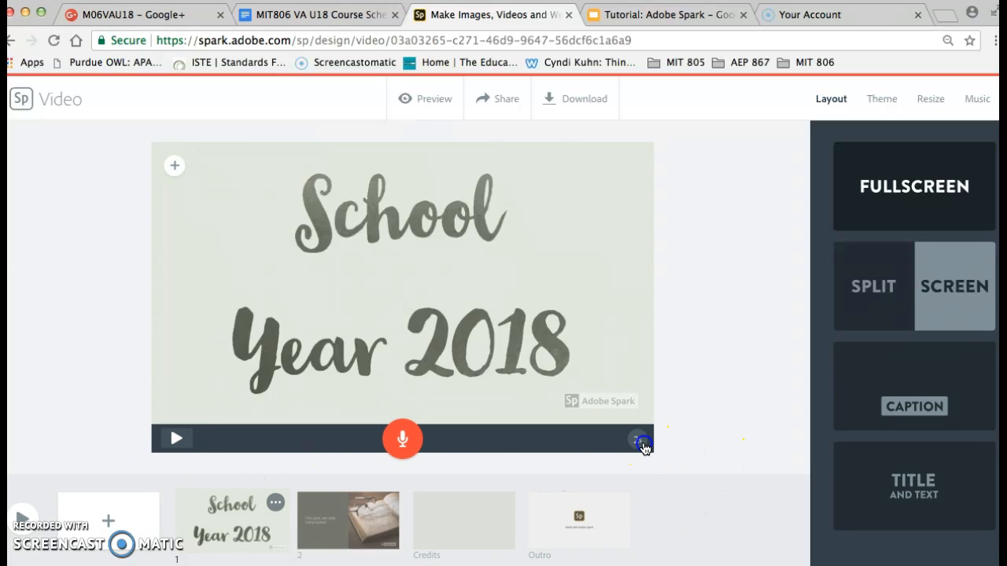
pyautogui.moveTo(573, 447); pyautogui.dragTo(583, 445)
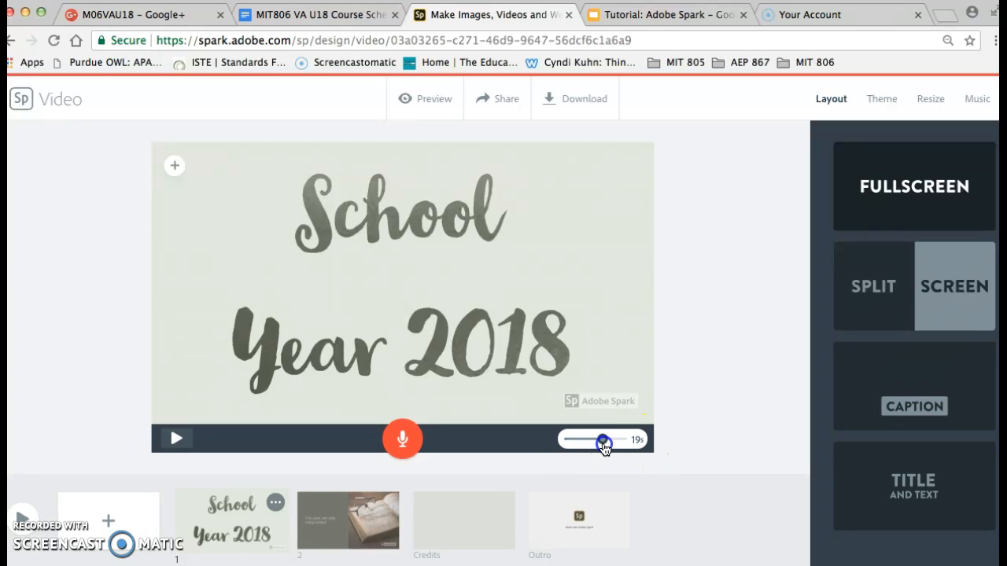
pyautogui.moveTo(619, 448); pyautogui.dragTo(582, 444)
pyautogui.click(679, 418)
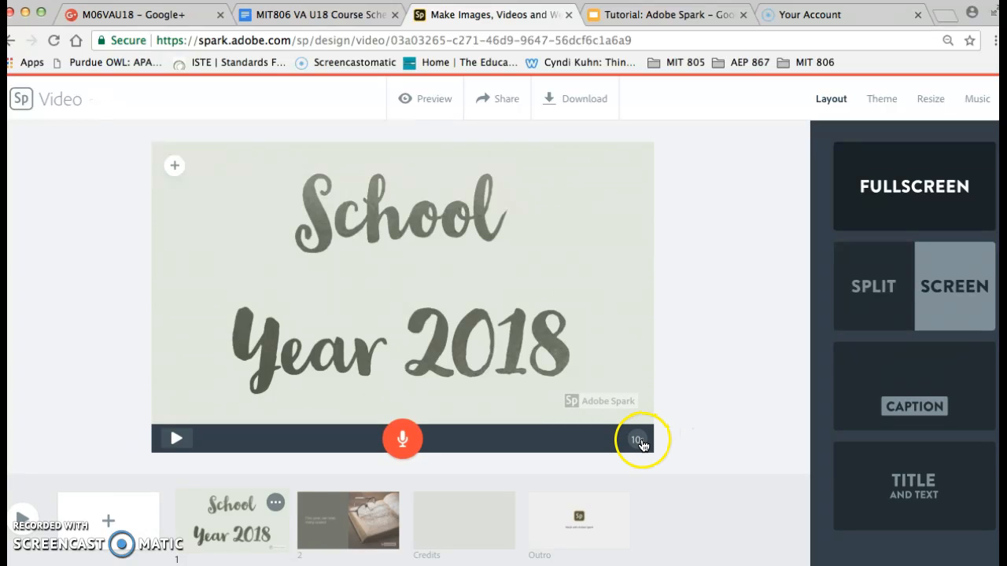
# Set the duration of the second slide, with the book photo, to 15 seconds.
pyautogui.click(320, 541)
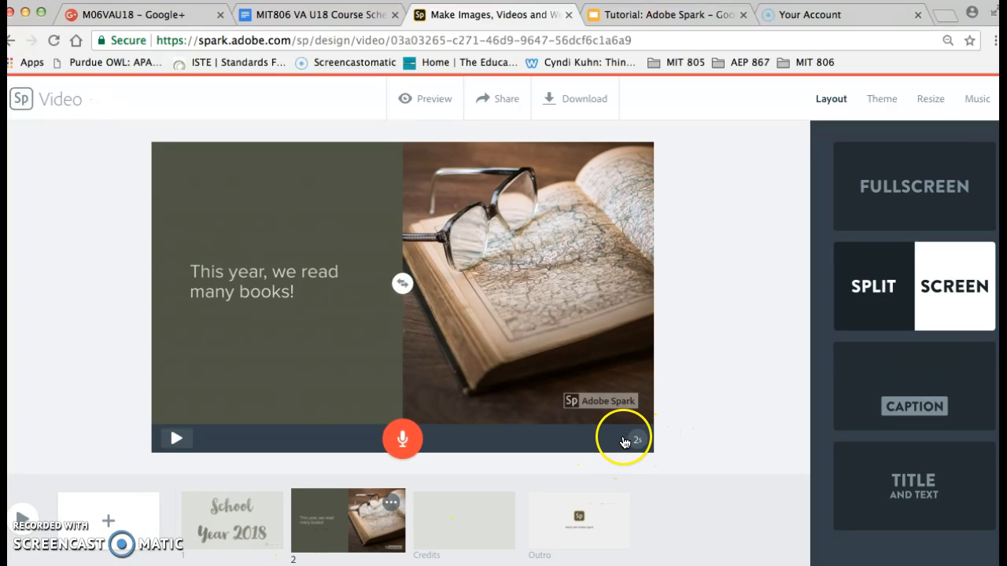
pyautogui.click(641, 439)
pyautogui.moveTo(572, 438); pyautogui.dragTo(596, 450)
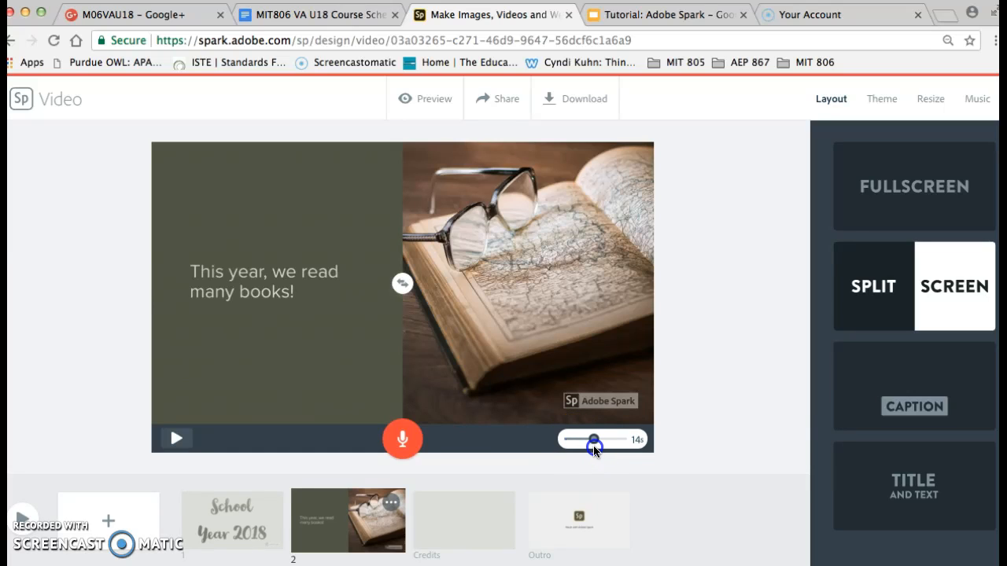
pyautogui.click(696, 409)
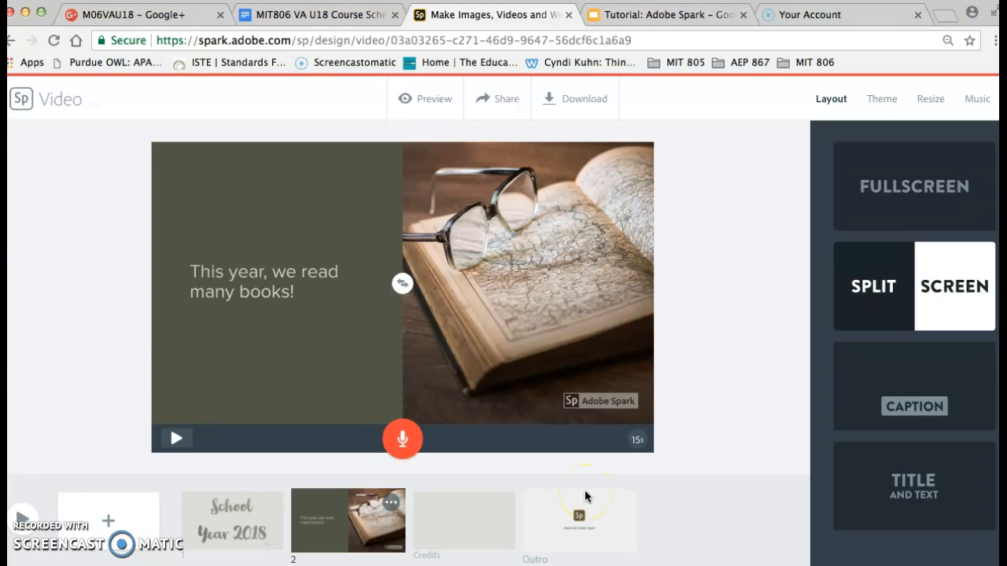
# Record a voice narration for the "School Year 2018" slide.
pyautogui.click(226, 532)
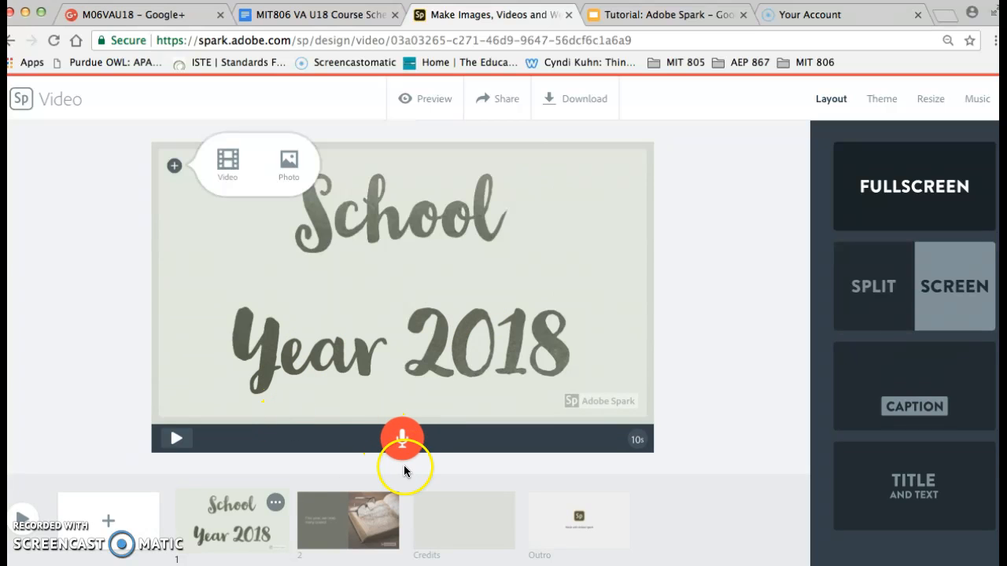
pyautogui.click(358, 538)
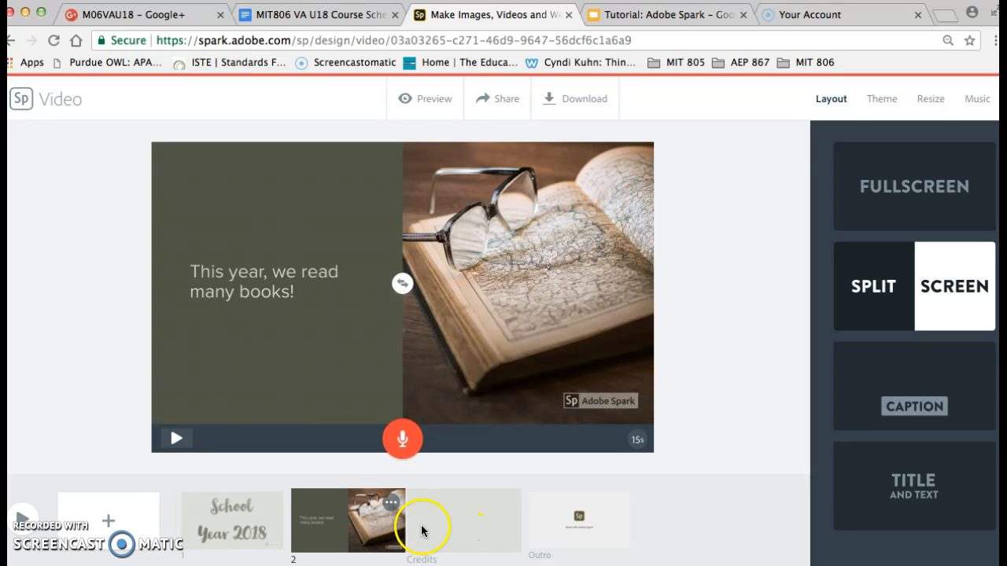
pyautogui.click(235, 521)
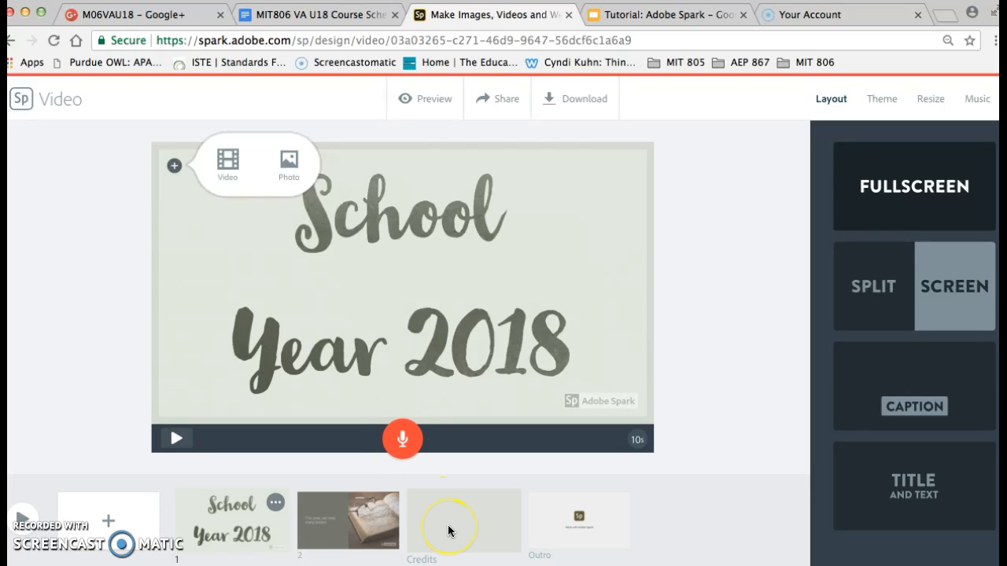
pyautogui.click(402, 438)
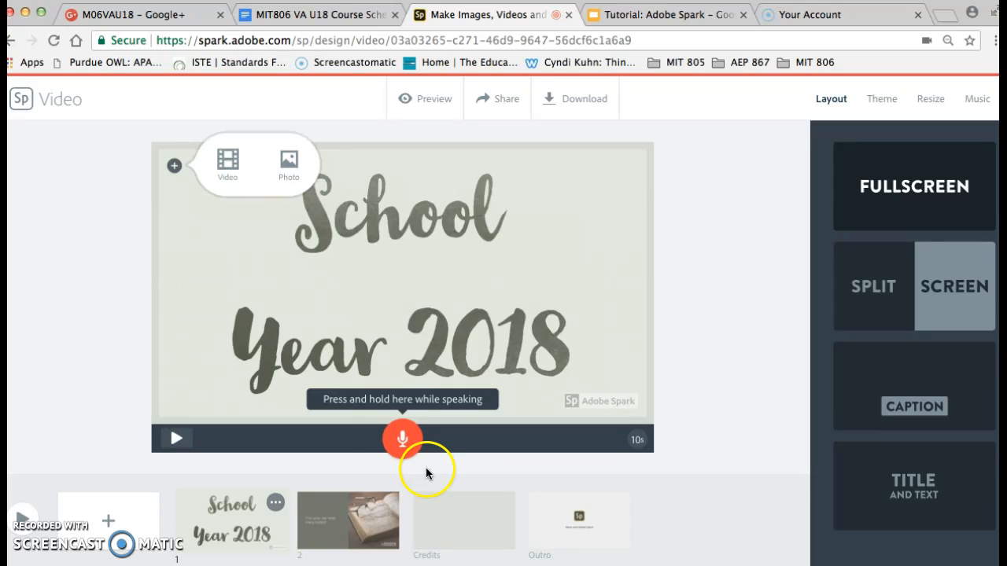
pyautogui.moveTo(390, 437)
pyautogui.mouseDown()
pyautogui.moveTo(400, 433)
pyautogui.moveTo(401, 444)
pyautogui.mouseUp()
# Play back the first slide's narration and replace it with a shorter voice recording.
pyautogui.click(176, 440)
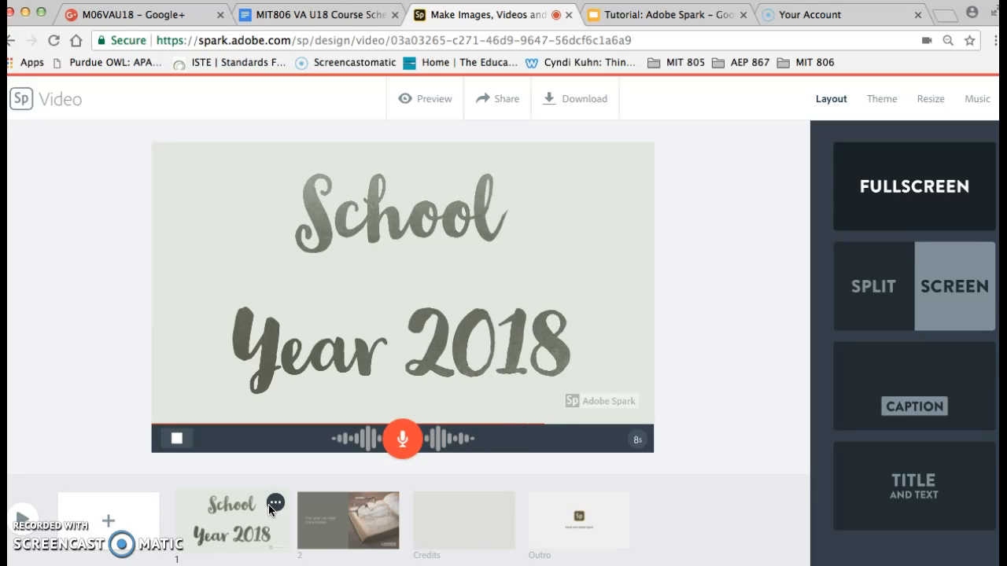
pyautogui.click(178, 437)
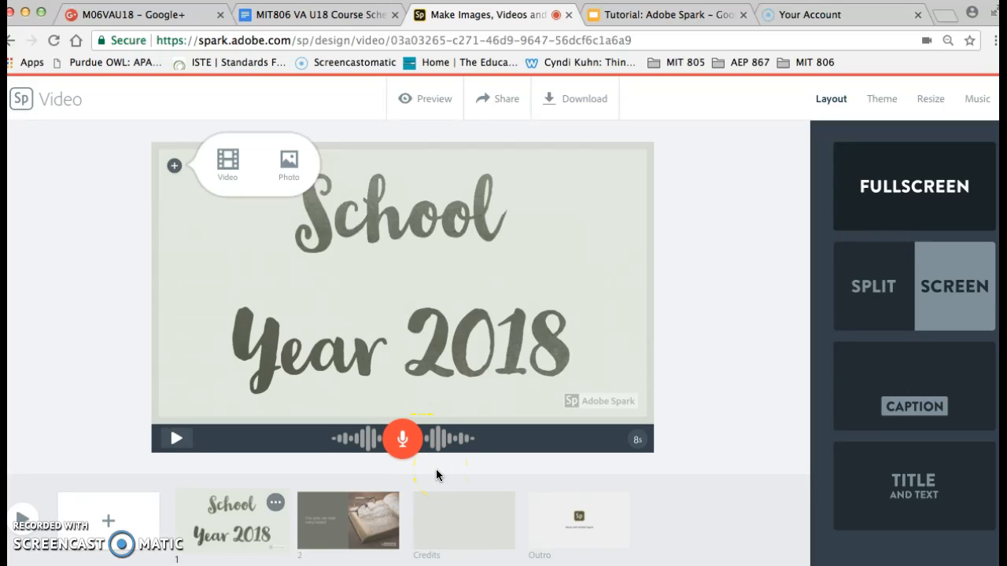
pyautogui.moveTo(403, 442); pyautogui.dragTo(404, 445)
pyautogui.moveTo(622, 449)
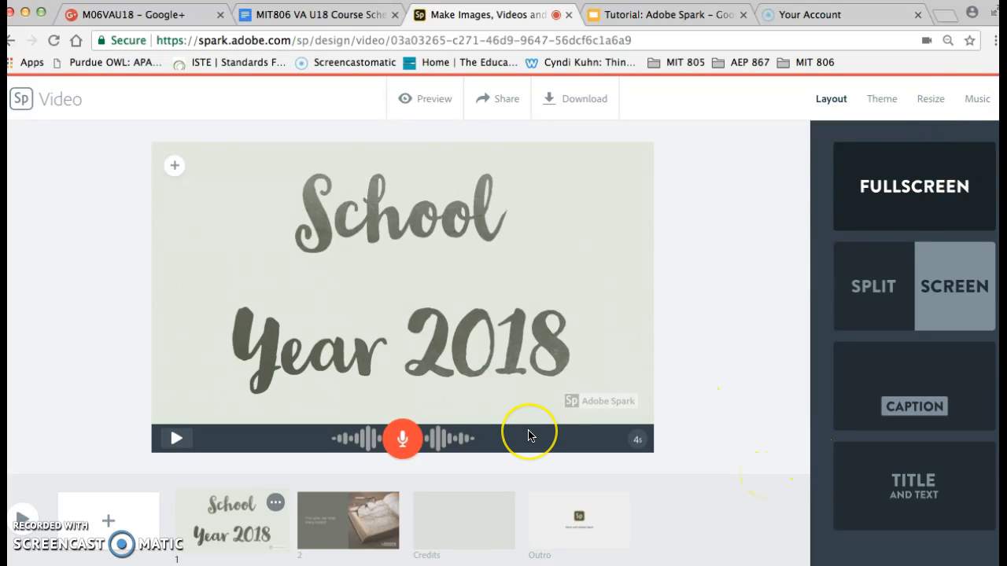
# Look through the available background music tracks and turn the video's music off.
pyautogui.click(973, 100)
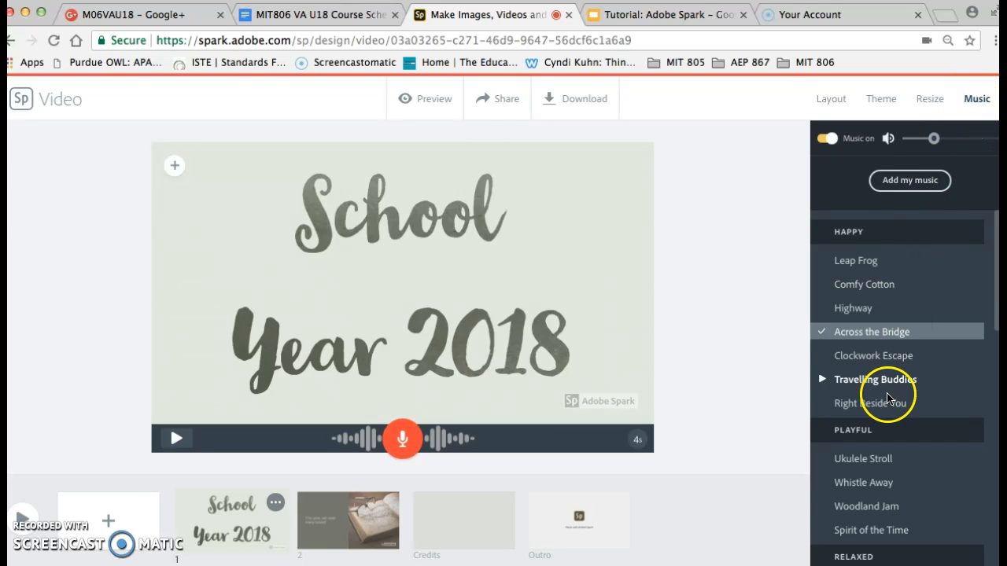
pyautogui.scroll(-10, 899, 440)
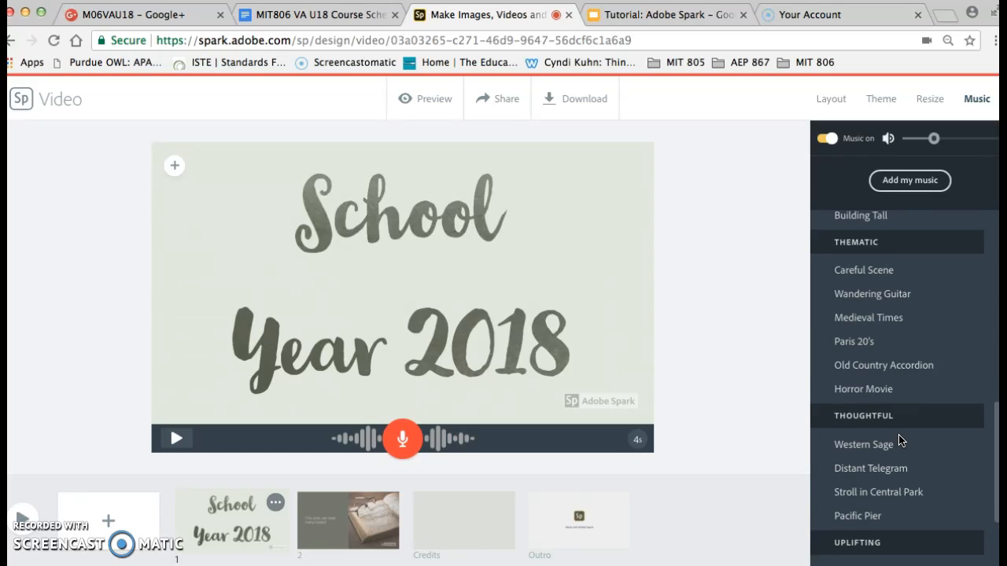
pyautogui.scroll(5, 899, 439)
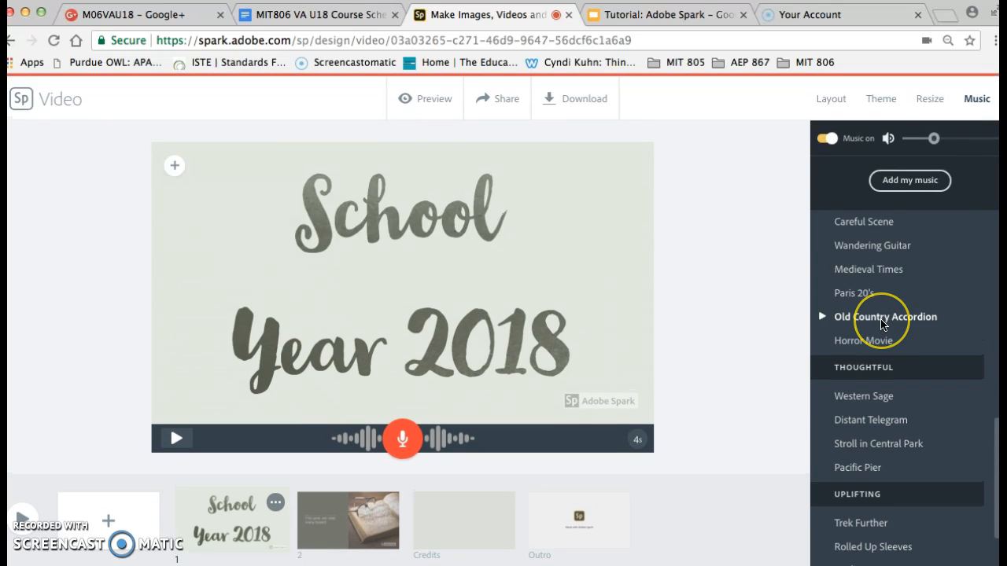
pyautogui.scroll(8, 881, 324)
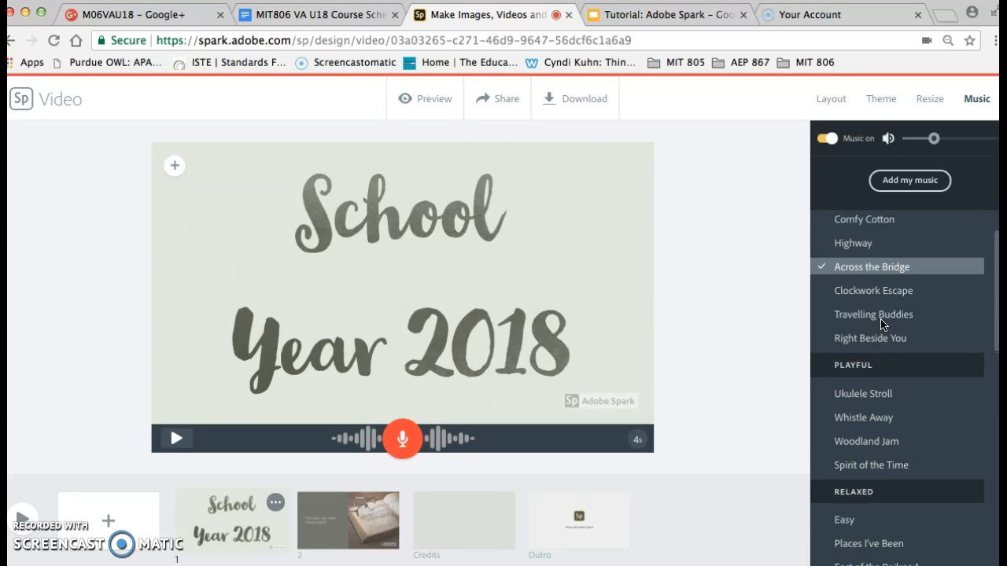
pyautogui.scroll(2, 881, 324)
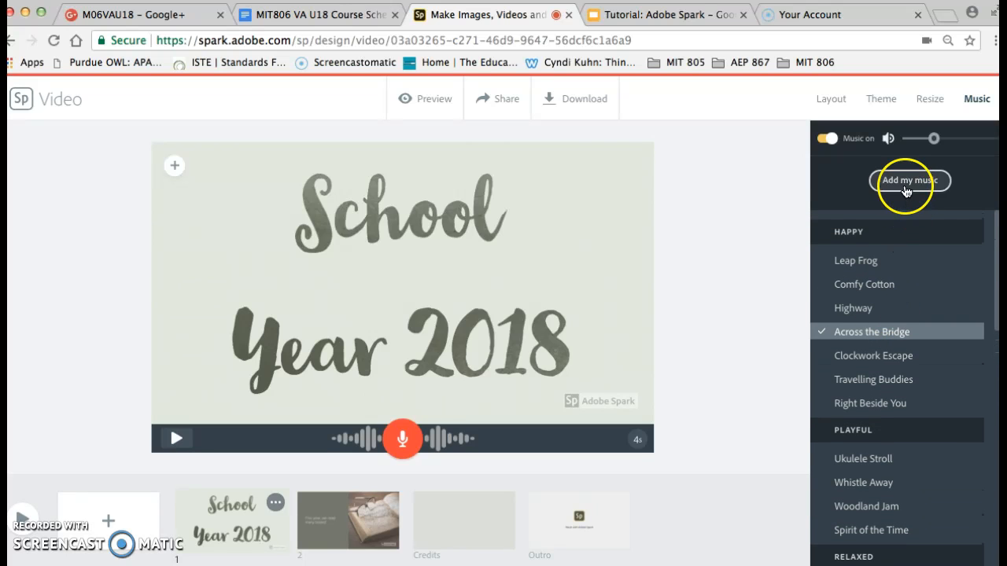
pyautogui.click(828, 140)
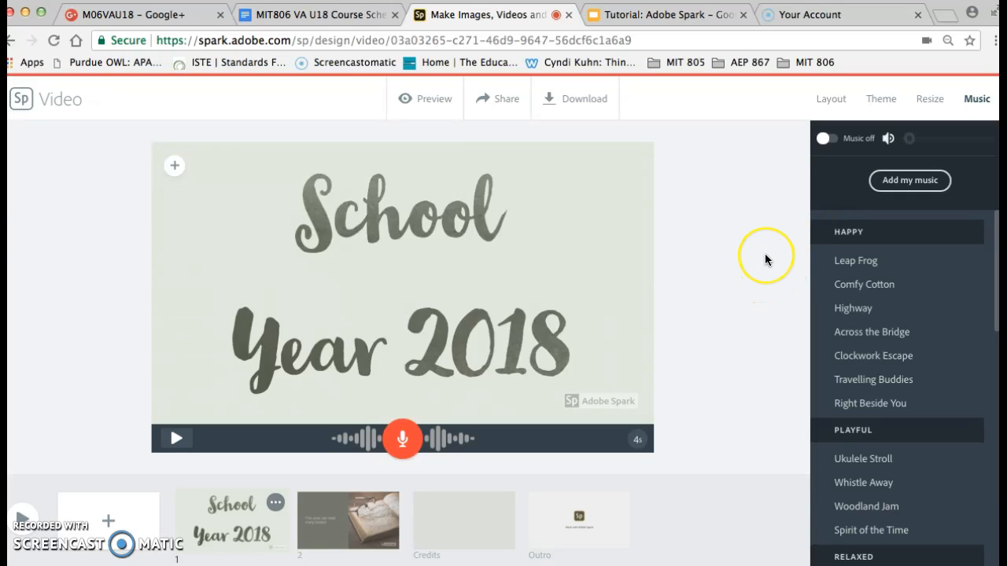
# Publish the video in the Education category with "Get noticed" turned off, and create its share link.
pyautogui.click(338, 534)
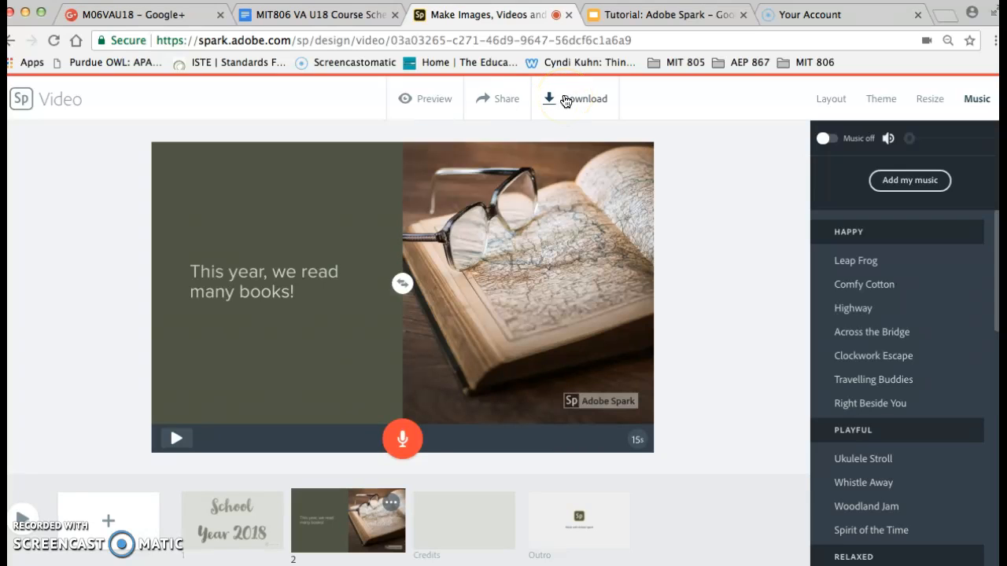
pyautogui.click(507, 99)
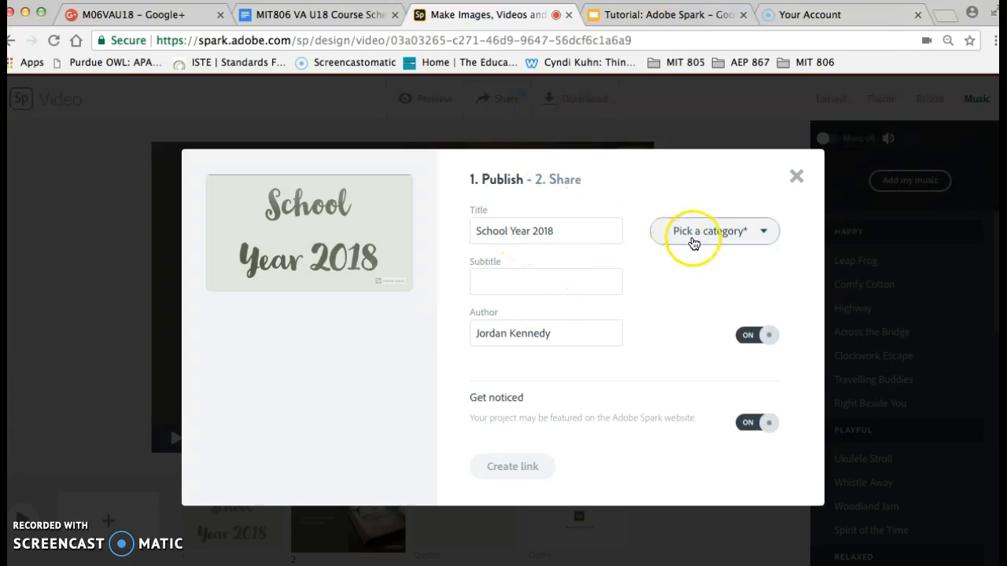
pyautogui.click(692, 231)
pyautogui.click(707, 308)
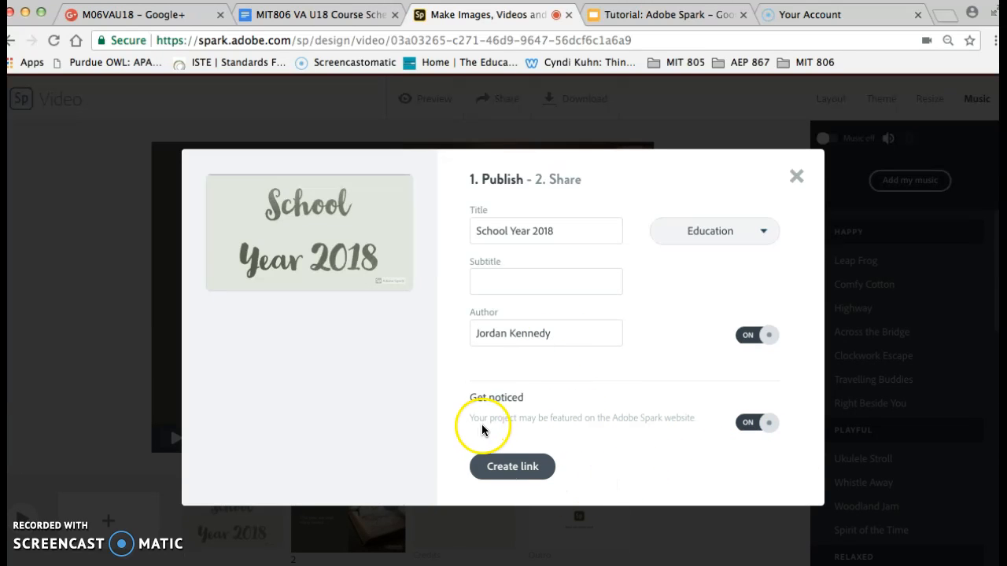
pyautogui.click(767, 425)
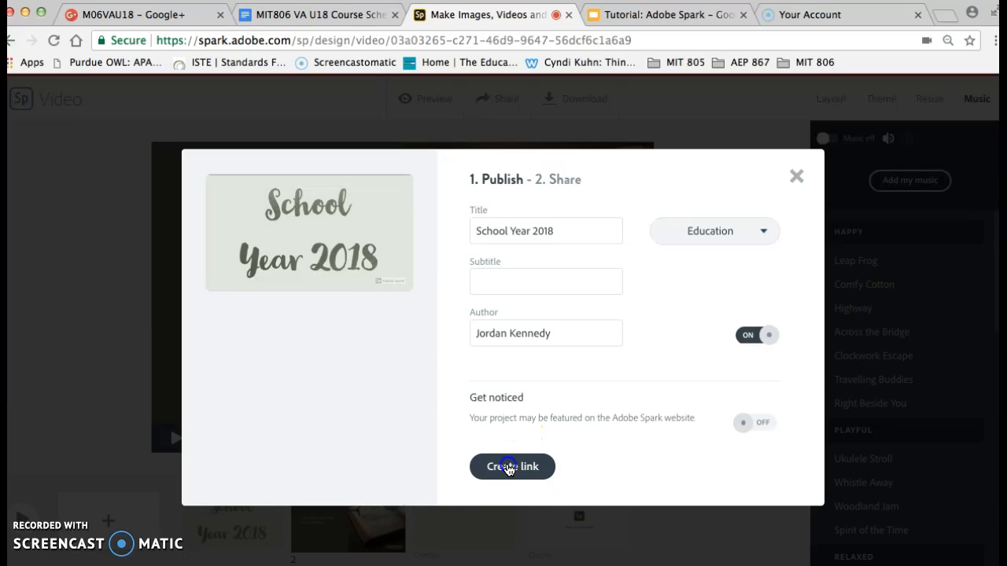
pyautogui.click(508, 467)
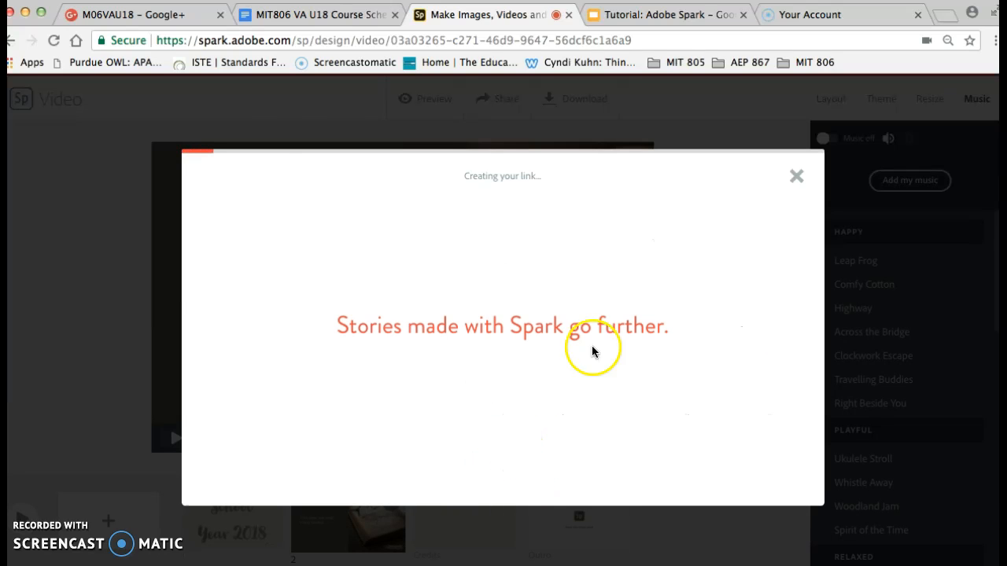